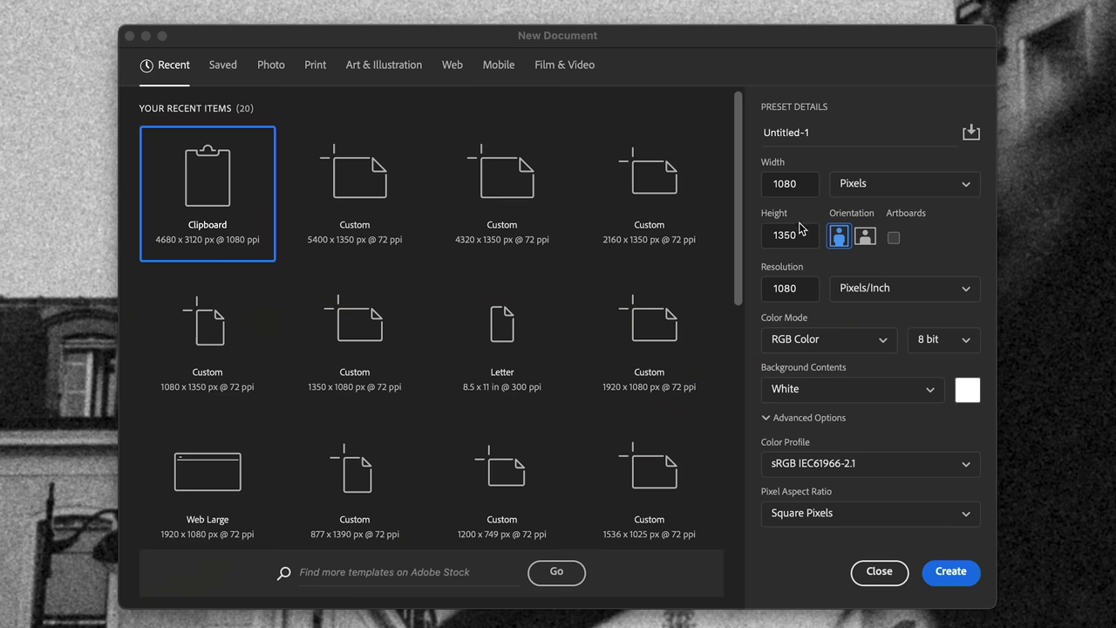
Set the new document width to 4320 px (1080 × 4), keeping the 1350 px height
{"action": "left_click", "coordinate": [798, 185]}
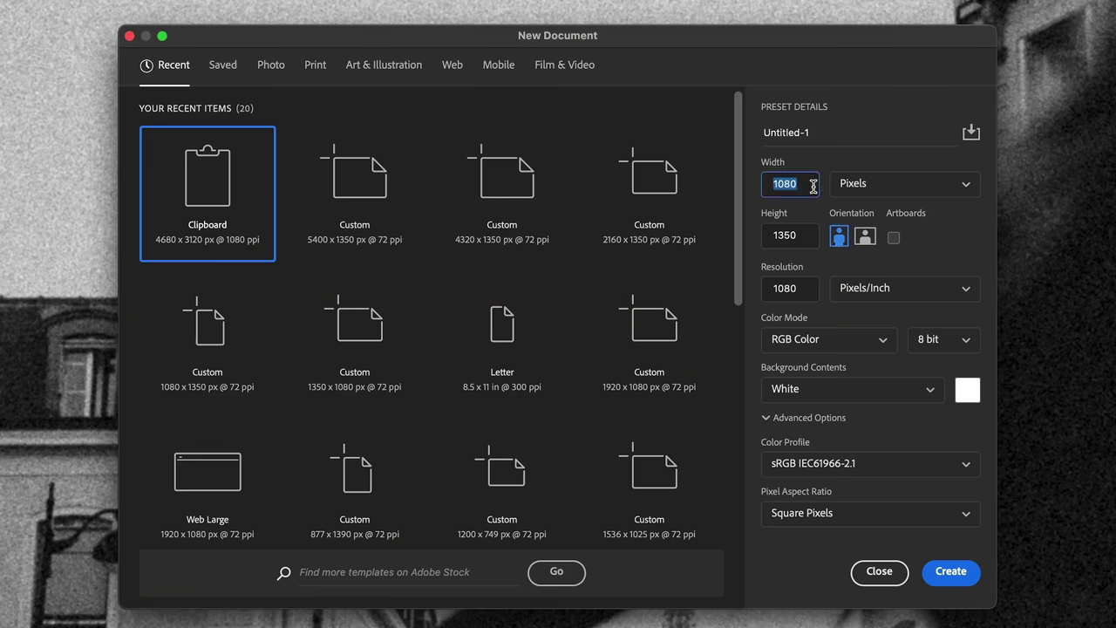
{"action": "key", "text": "Right"}
{"action": "key", "text": "Tab"}
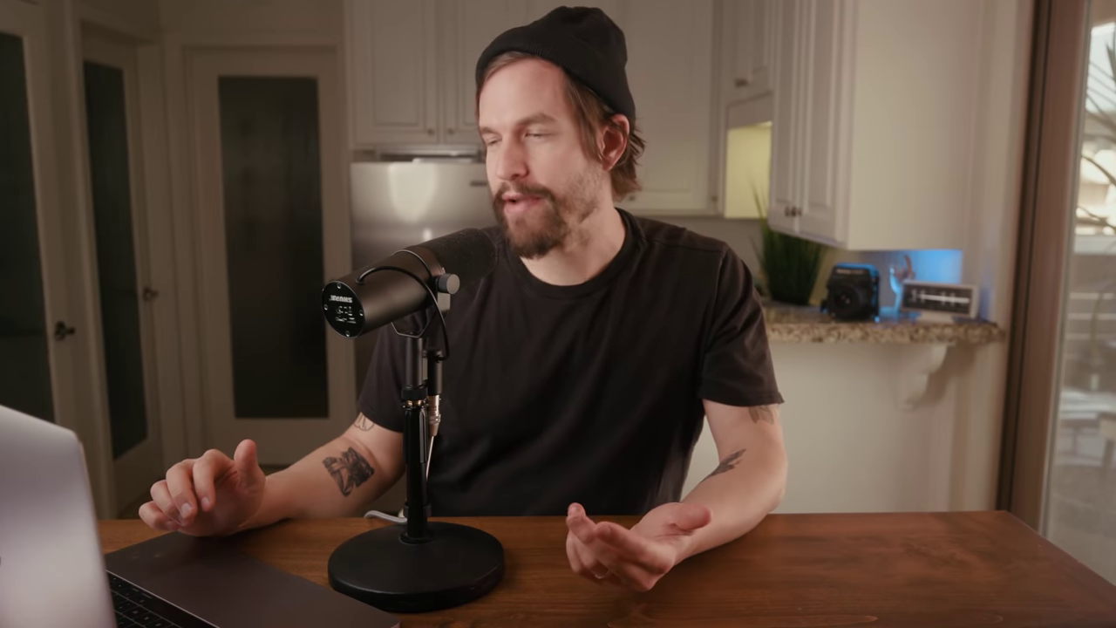
Add a New Guide Layout with 4 columns, splitting the canvas into 1080 px panels
{"action": "left_click", "coordinate": [307, 6]}
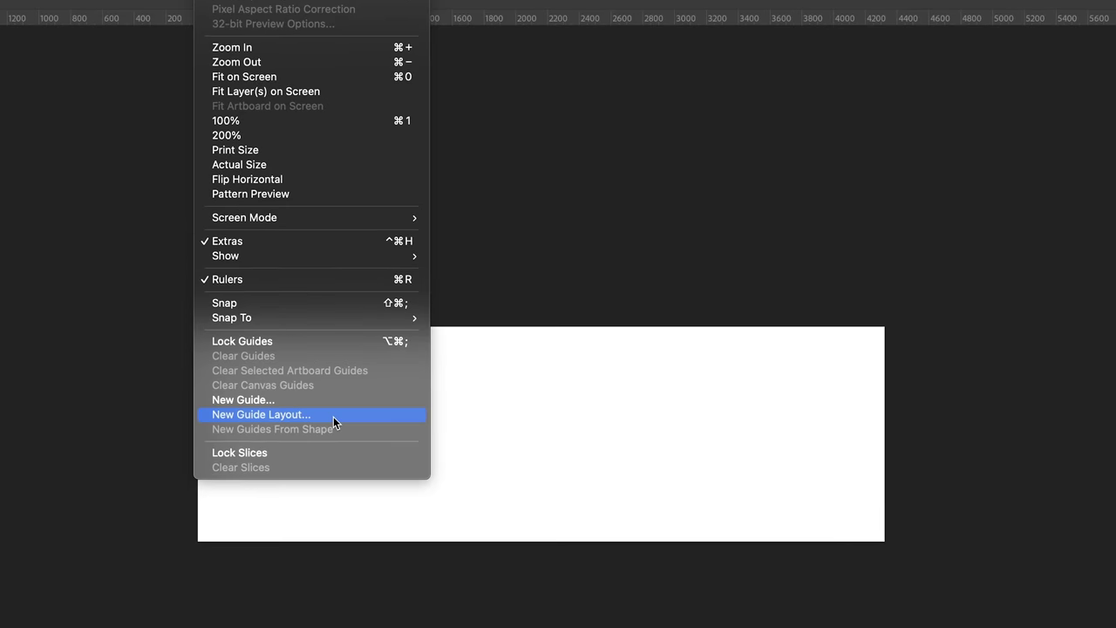
{"action": "left_click", "coordinate": [333, 416]}
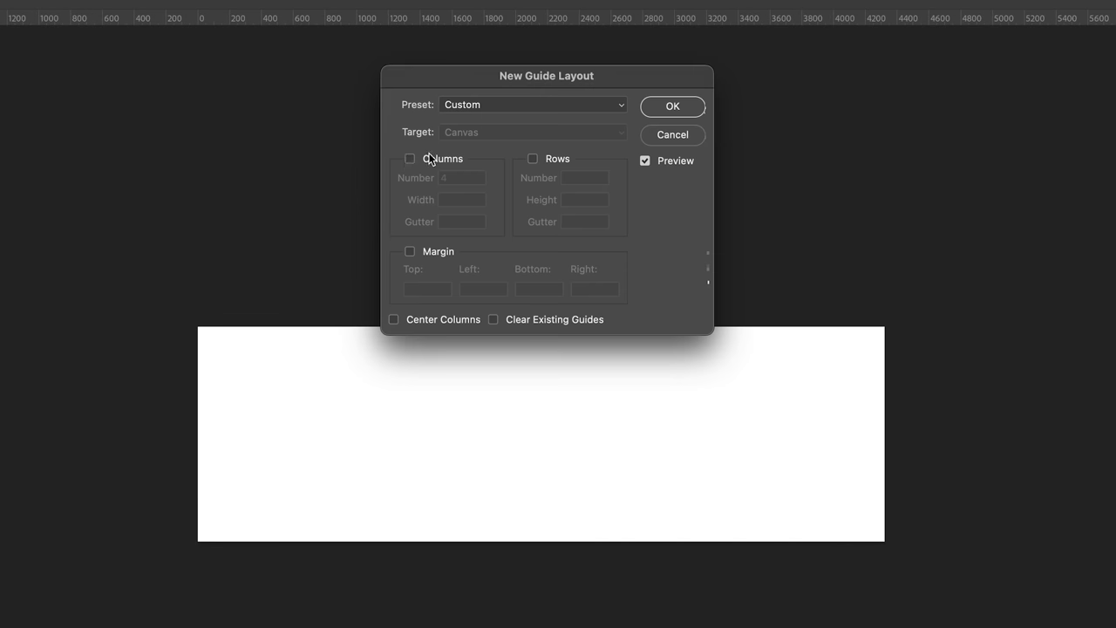
{"action": "left_click", "coordinate": [409, 158]}
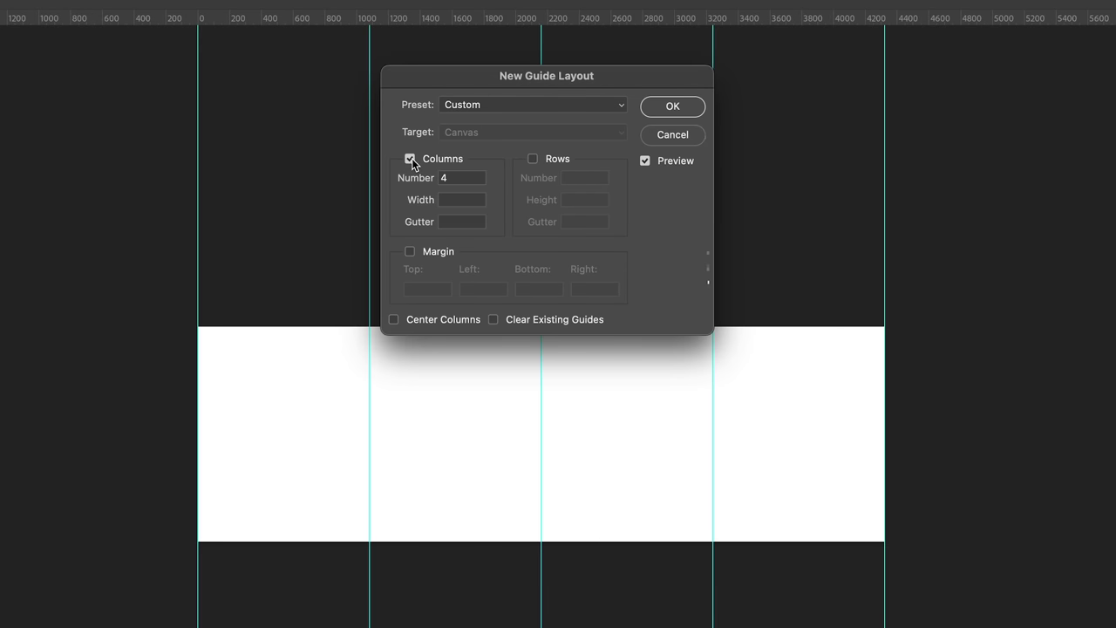
{"action": "double_click", "coordinate": [463, 178]}
{"action": "type", "text": "5"}
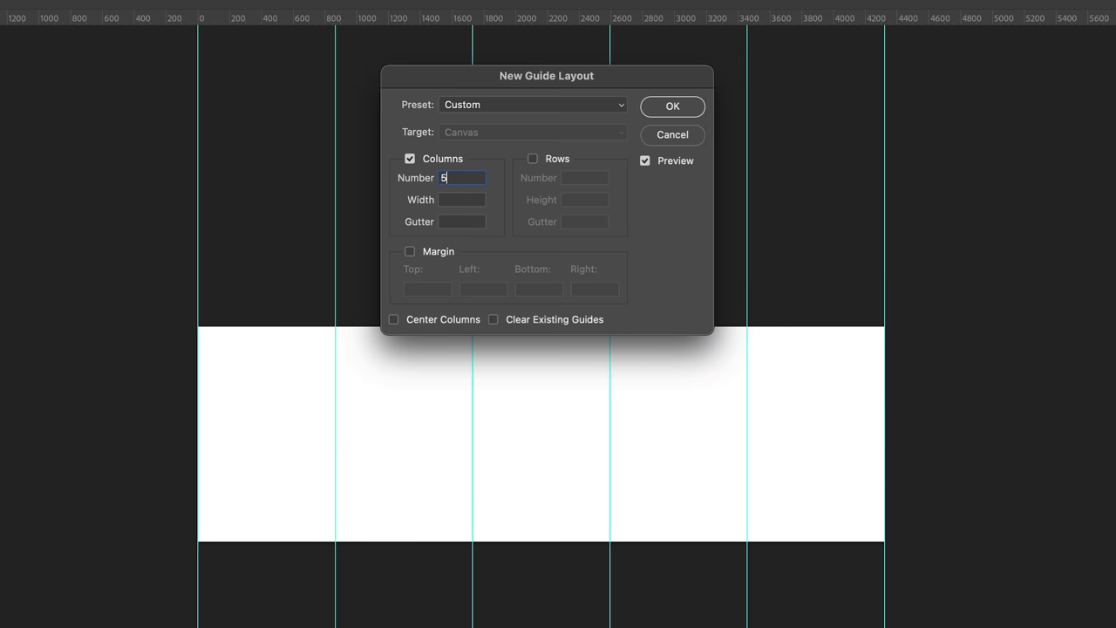
{"action": "key", "text": "Up"}
{"action": "key", "text": "Tab"}
{"action": "double_click", "coordinate": [463, 176]}
{"action": "type", "text": "4"}
{"action": "key", "text": "Tab"}
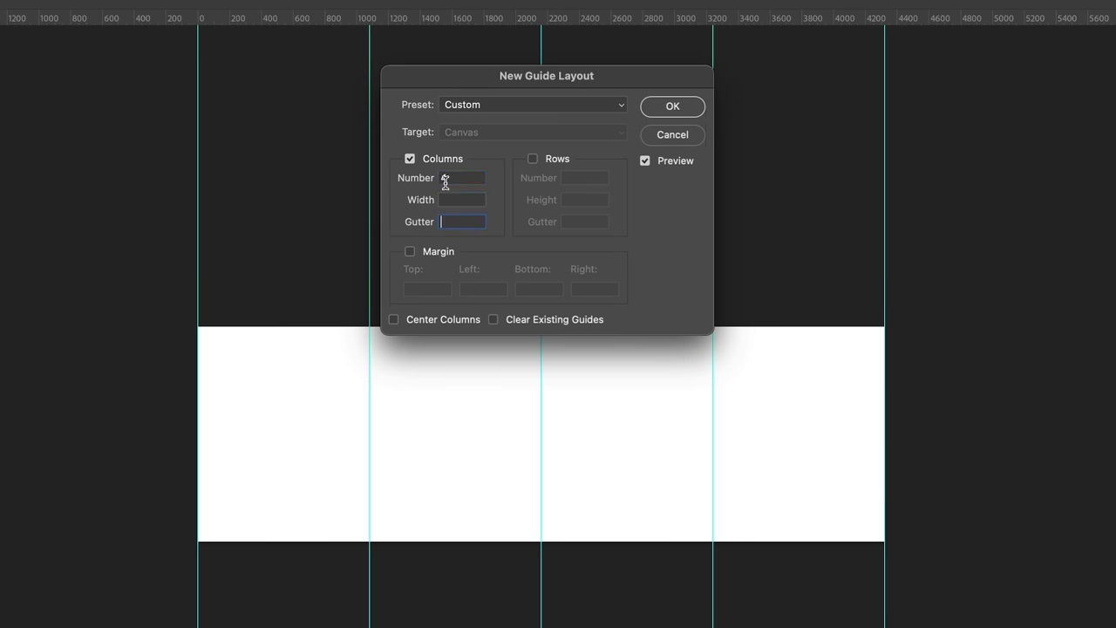
{"action": "left_click", "coordinate": [684, 106]}
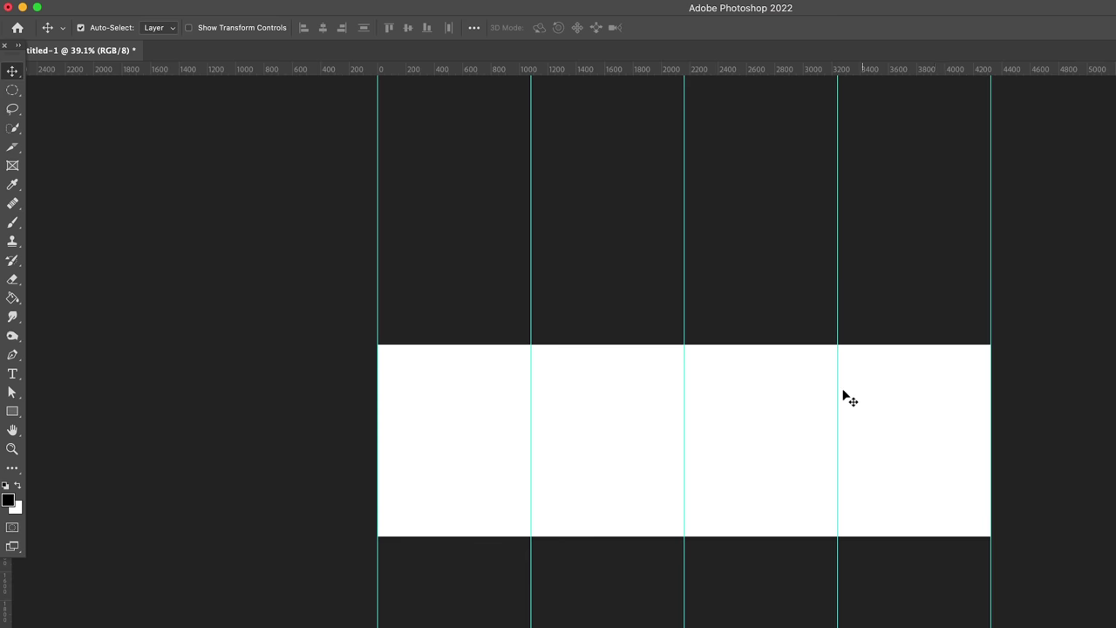
Draw a black 4:5 proportional rectangle in the first column
{"action": "left_click", "coordinate": [12, 413]}
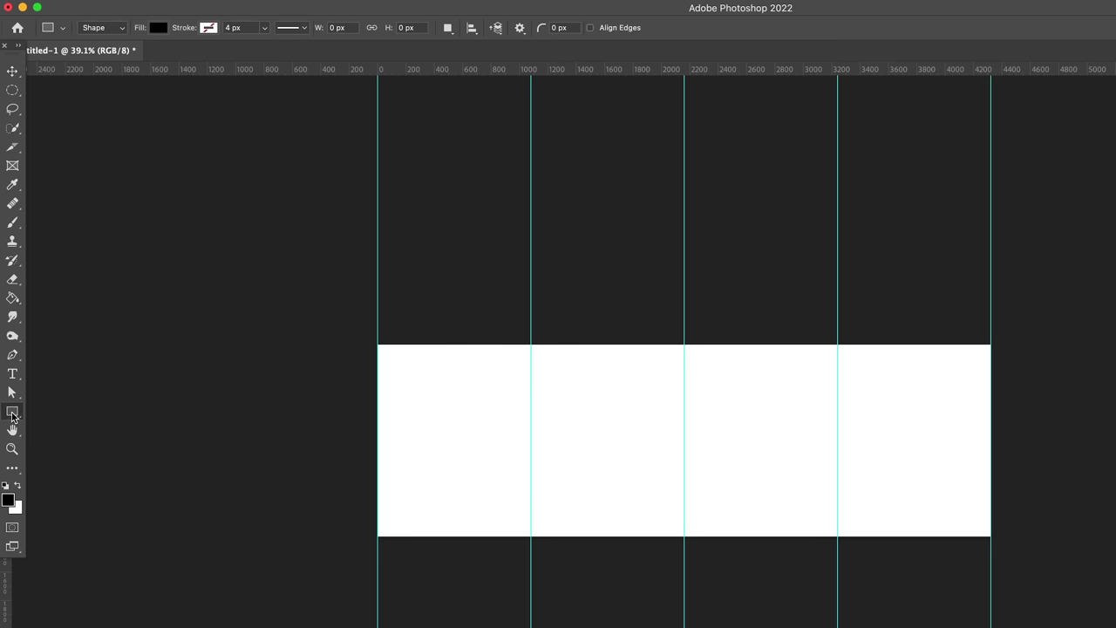
{"action": "left_click", "coordinate": [520, 29]}
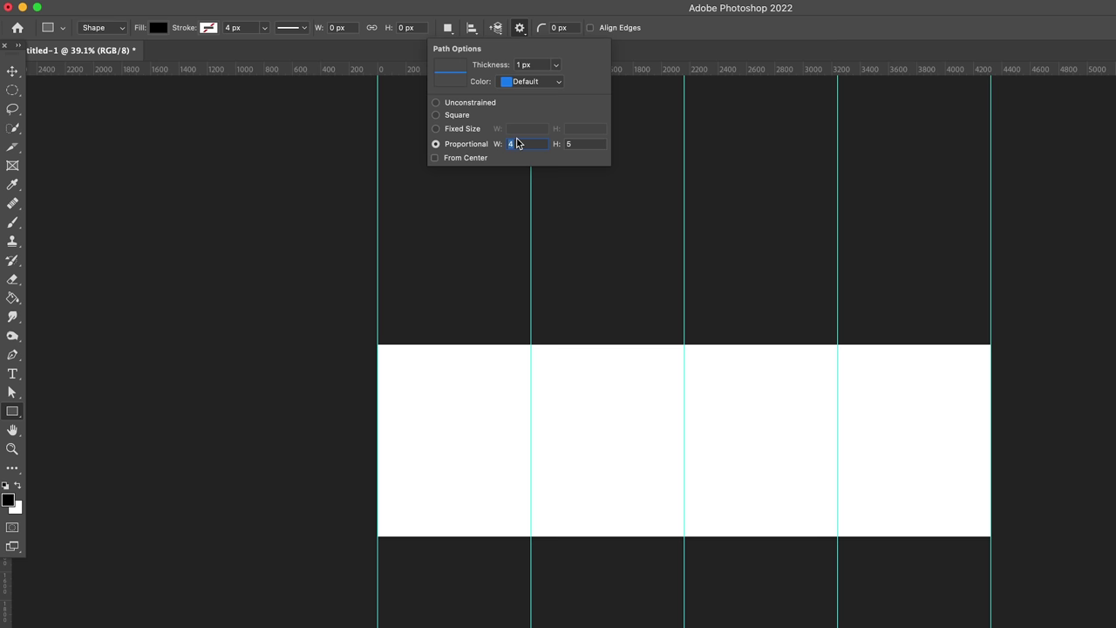
{"action": "key", "text": "Return"}
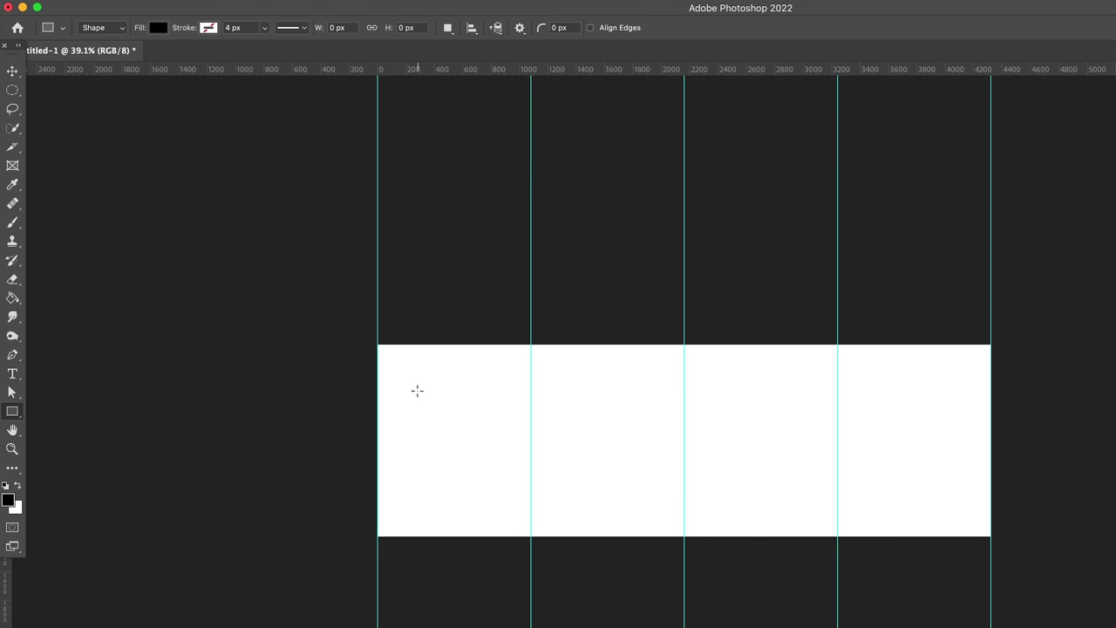
{"action": "left_click_drag", "start_coordinate": [395, 392], "coordinate": [438, 476]}
{"action": "key", "text": "v"}
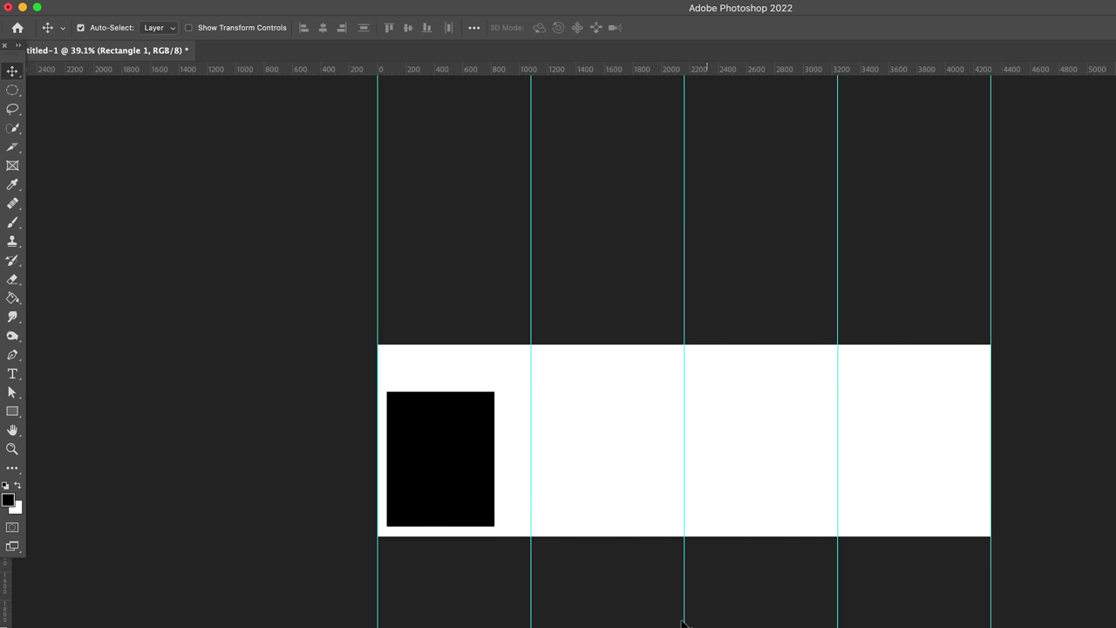
Draw a black 3:2 rectangle, then move and resize both rectangles across the first guide
{"action": "left_click", "coordinate": [13, 412]}
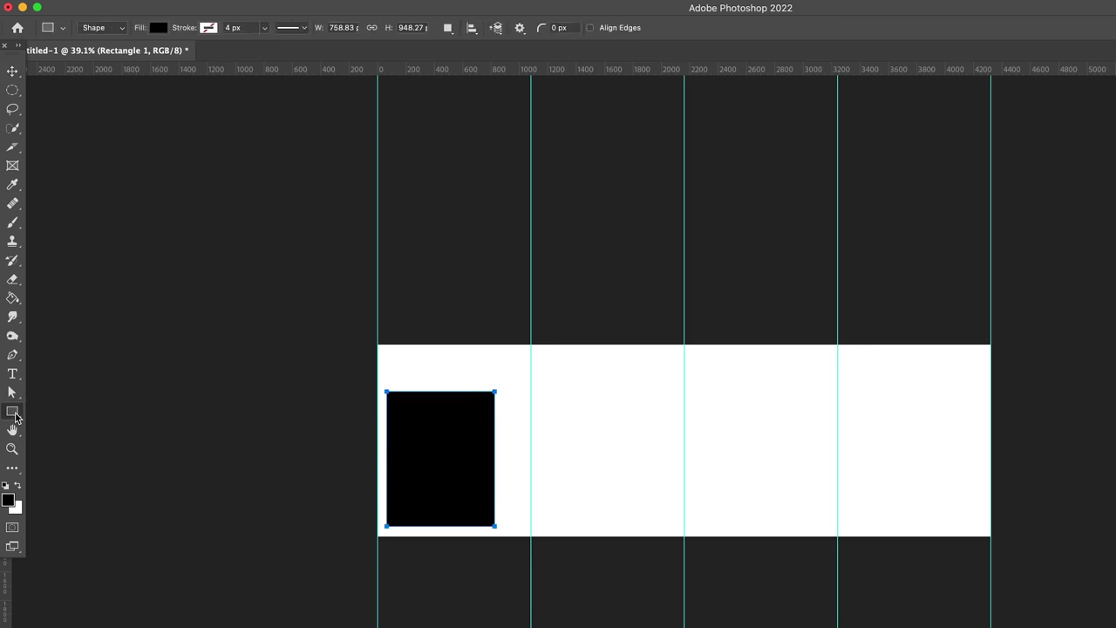
{"action": "left_click", "coordinate": [521, 29]}
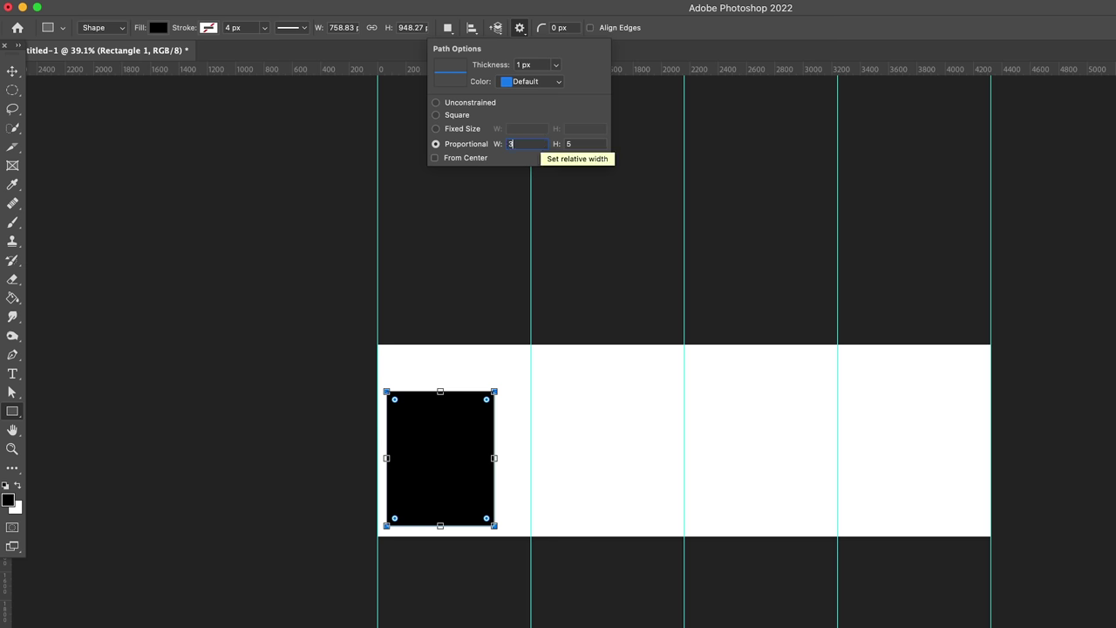
{"action": "key", "text": "Tab"}
{"action": "type", "text": "2"}
{"action": "left_click_drag", "start_coordinate": [522, 397], "coordinate": [428, 393]}
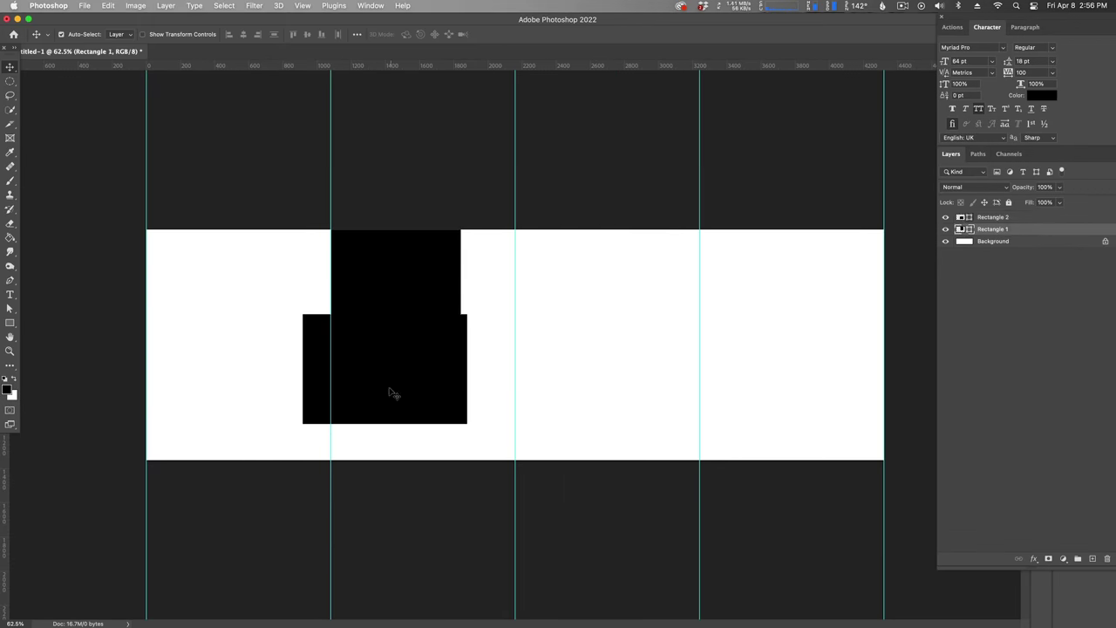
{"action": "left_click_drag", "start_coordinate": [392, 391], "coordinate": [236, 379]}
{"action": "left_click_drag", "start_coordinate": [312, 411], "coordinate": [260, 418]}
{"action": "left_click_drag", "start_coordinate": [394, 332], "coordinate": [365, 349]}
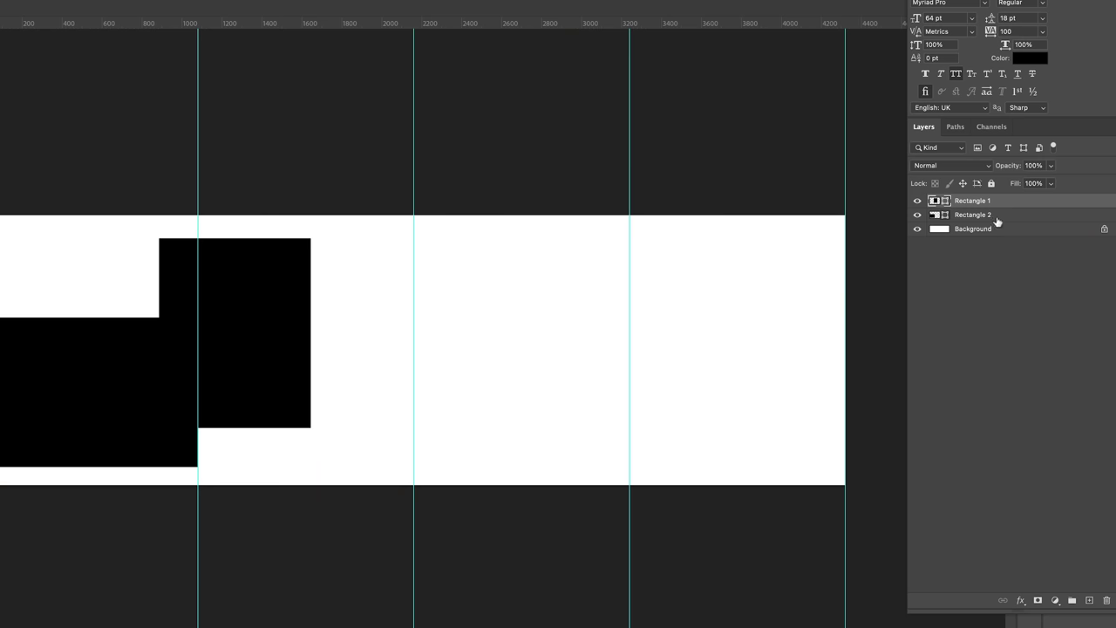
Convert Rectangle 2 to a smart object and open its contents as Rectangle 21.psb
{"action": "left_click", "coordinate": [987, 216]}
{"action": "right_click", "coordinate": [988, 216]}
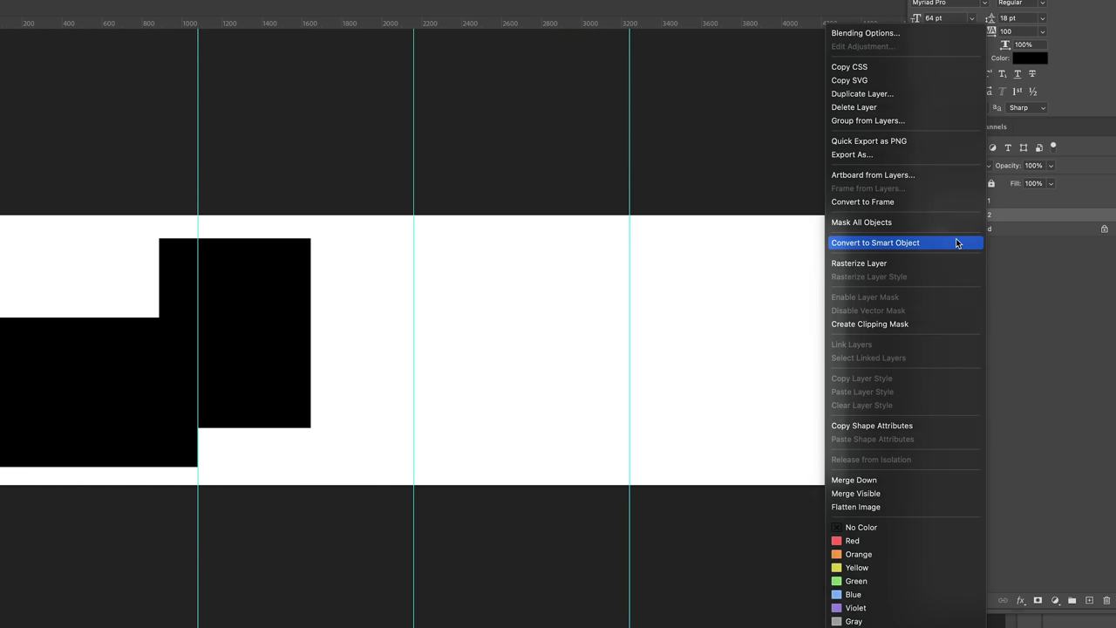
{"action": "left_click", "coordinate": [956, 242]}
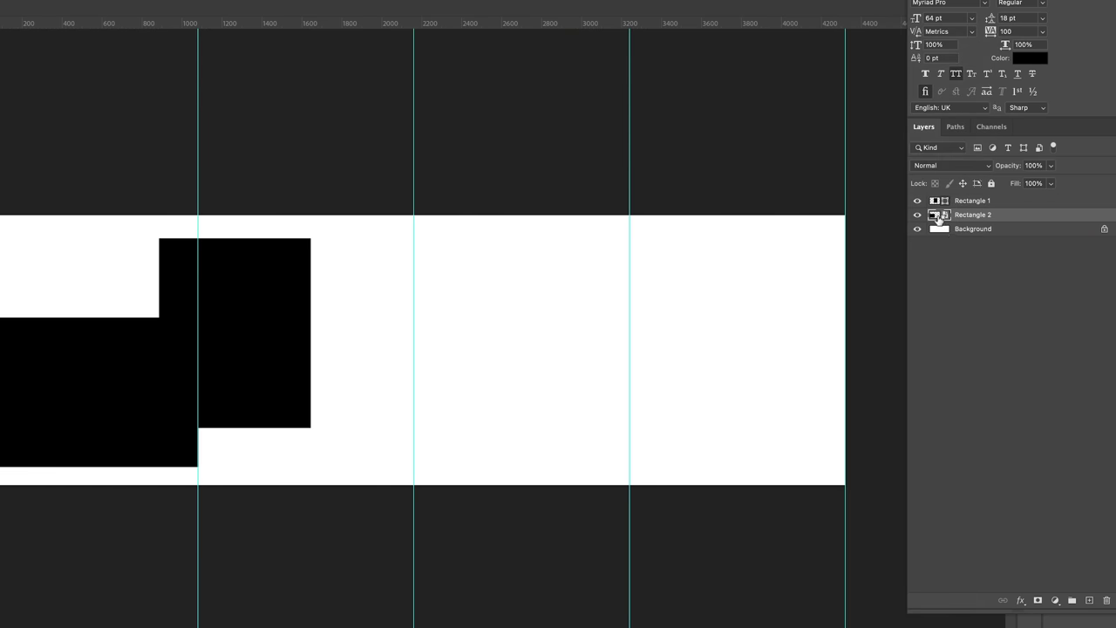
{"action": "double_click", "coordinate": [938, 215]}
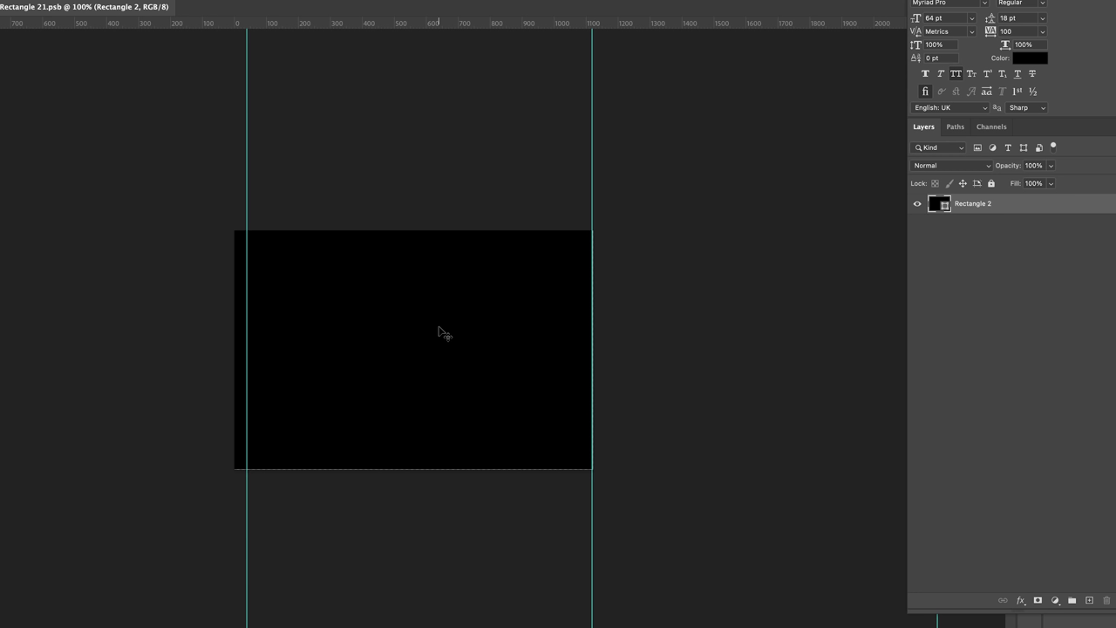
{"action": "key", "text": "super+Tab"}
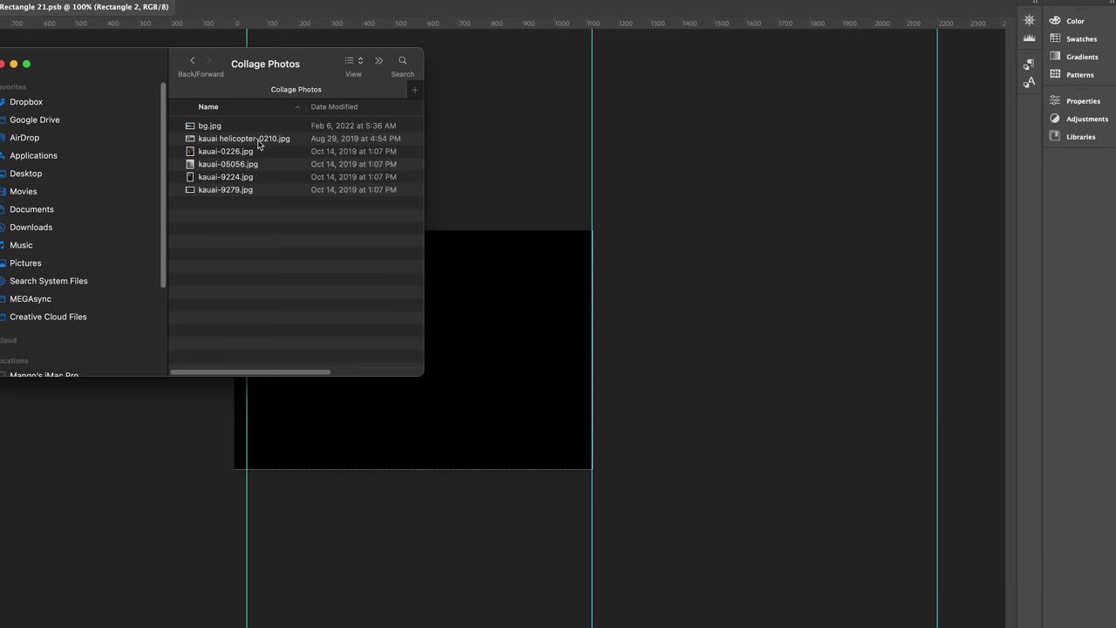
Drag kauai-9224.jpg into the smart object canvas, then cancel the placement
{"action": "left_click_drag", "start_coordinate": [238, 177], "coordinate": [468, 314]}
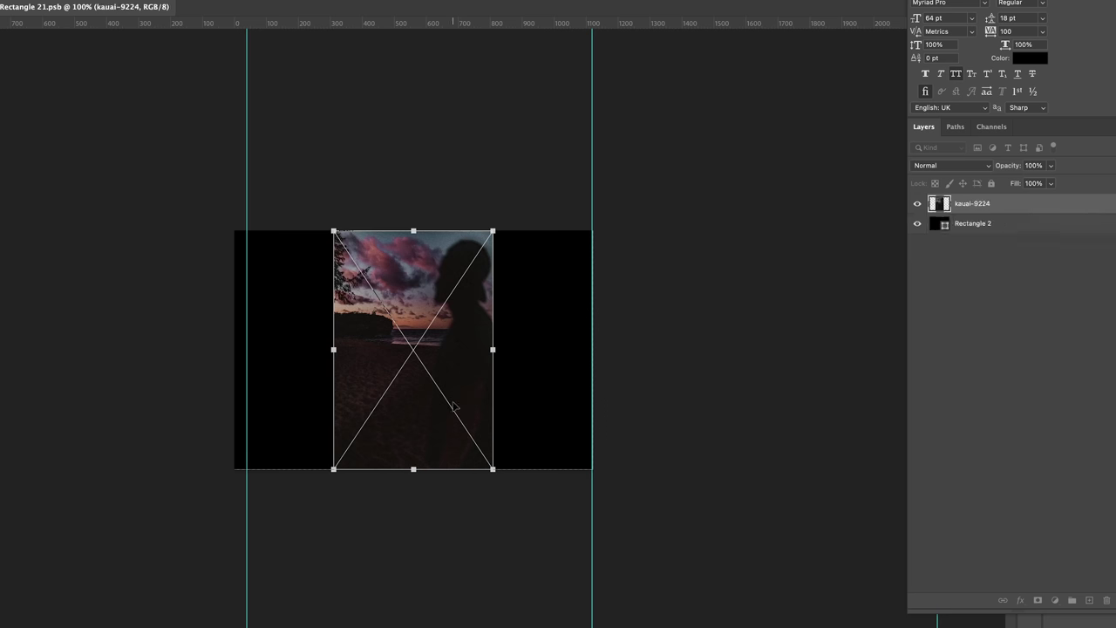
{"action": "key", "text": "Escape"}
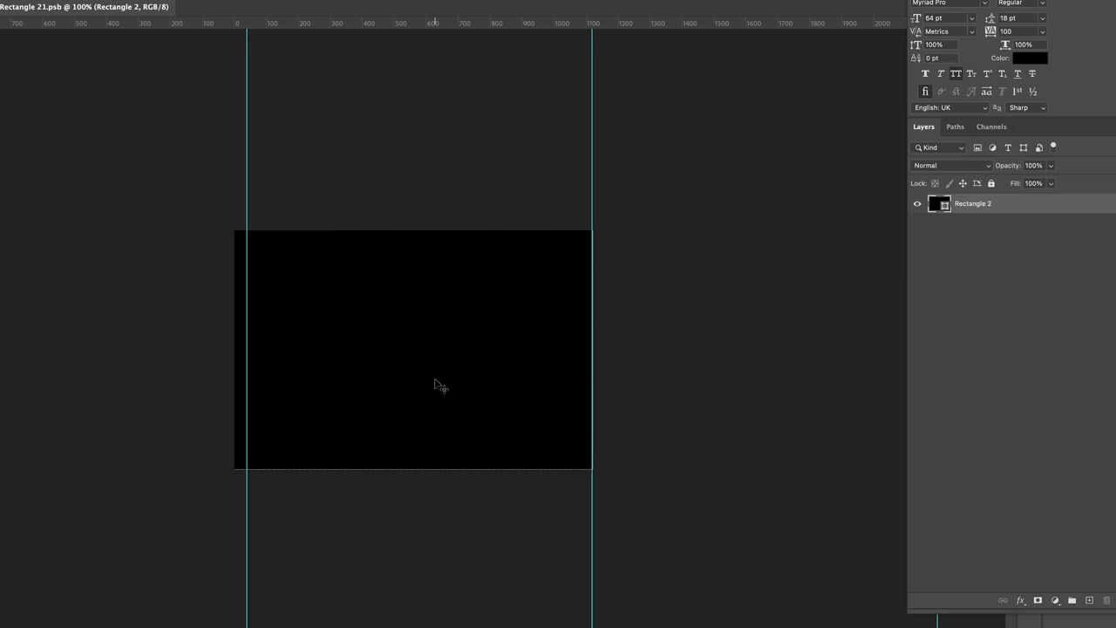
{"action": "key", "text": "super+Tab"}
Open kauai helicopter-0210.jpg in Adobe Photoshop 2022 and select the whole photo
{"action": "right_click", "coordinate": [217, 144]}
{"action": "mouse_move", "coordinate": [308, 170]}
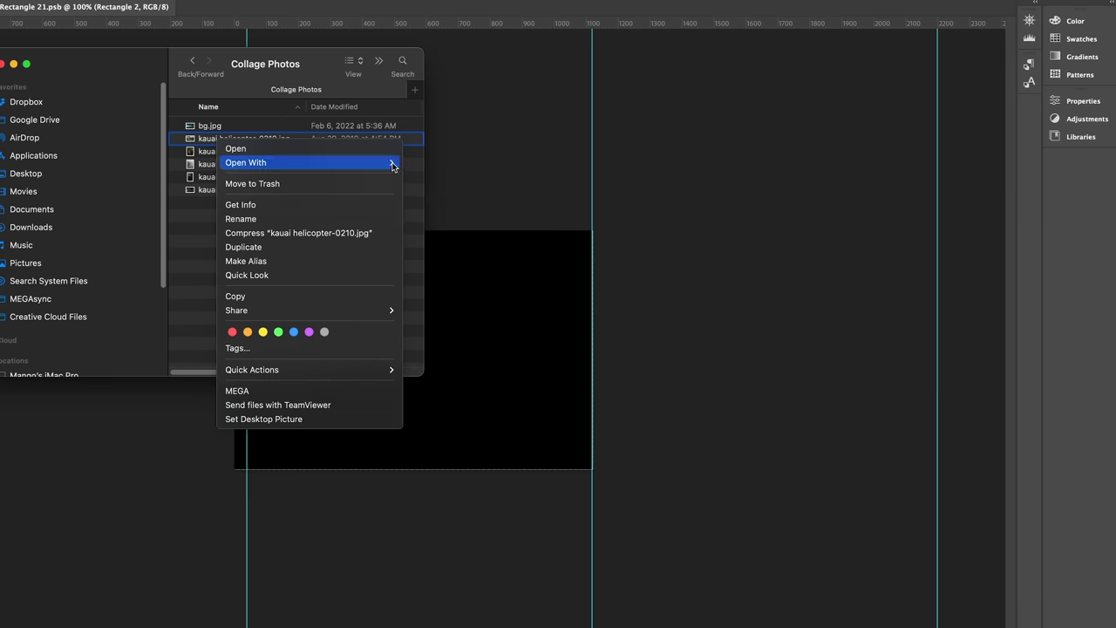
{"action": "left_click", "coordinate": [573, 240]}
{"action": "left_click", "coordinate": [224, 6]}
{"action": "left_click", "coordinate": [236, 21]}
Copy the helicopter photo, close it, and paste it into Rectangle 21.psb as Layer 1
{"action": "left_click", "coordinate": [112, 7]}
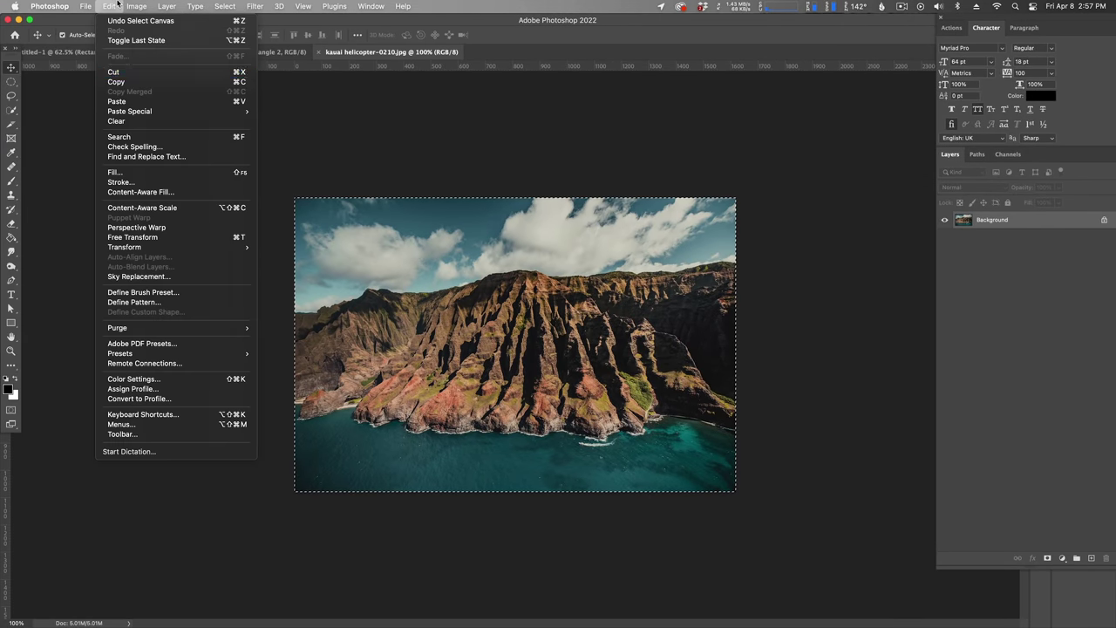
{"action": "left_click", "coordinate": [116, 81]}
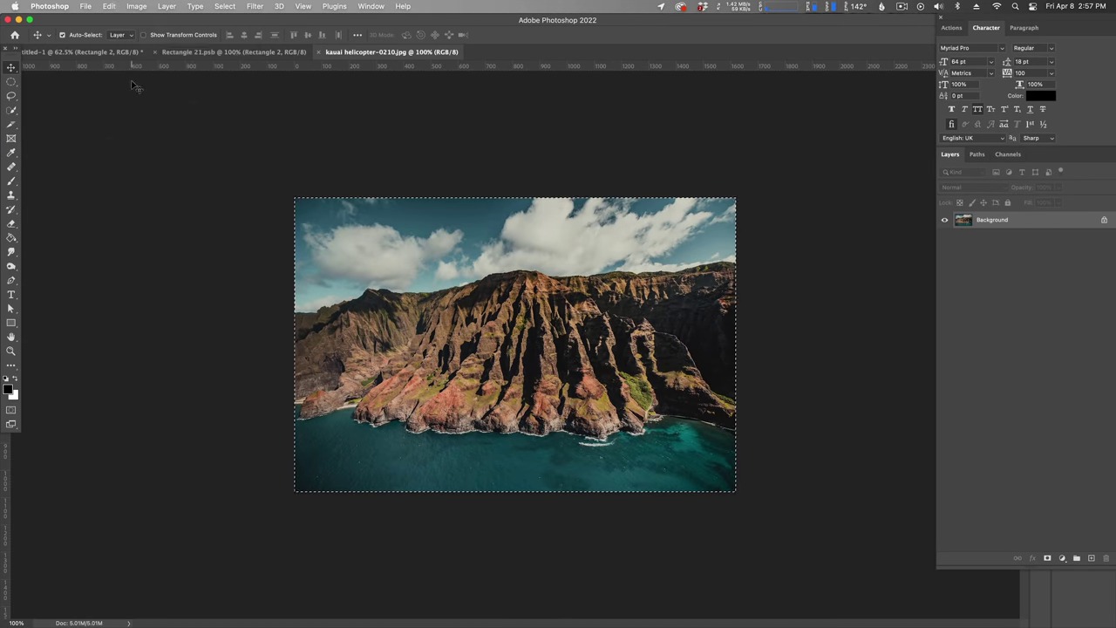
{"action": "key", "text": "super+w"}
{"action": "left_click", "coordinate": [112, 6]}
{"action": "left_click", "coordinate": [116, 101]}
Reposition and scale the photo to about 84%, save Rectangle 21.psb, and return to Untitled-1
{"action": "left_click_drag", "start_coordinate": [546, 296], "coordinate": [507, 258]}
{"action": "key", "text": "super+t"}
{"action": "left_click_drag", "start_coordinate": [758, 493], "coordinate": [645, 447]}
{"action": "key", "text": "Return"}
{"action": "key", "text": "super+s"}
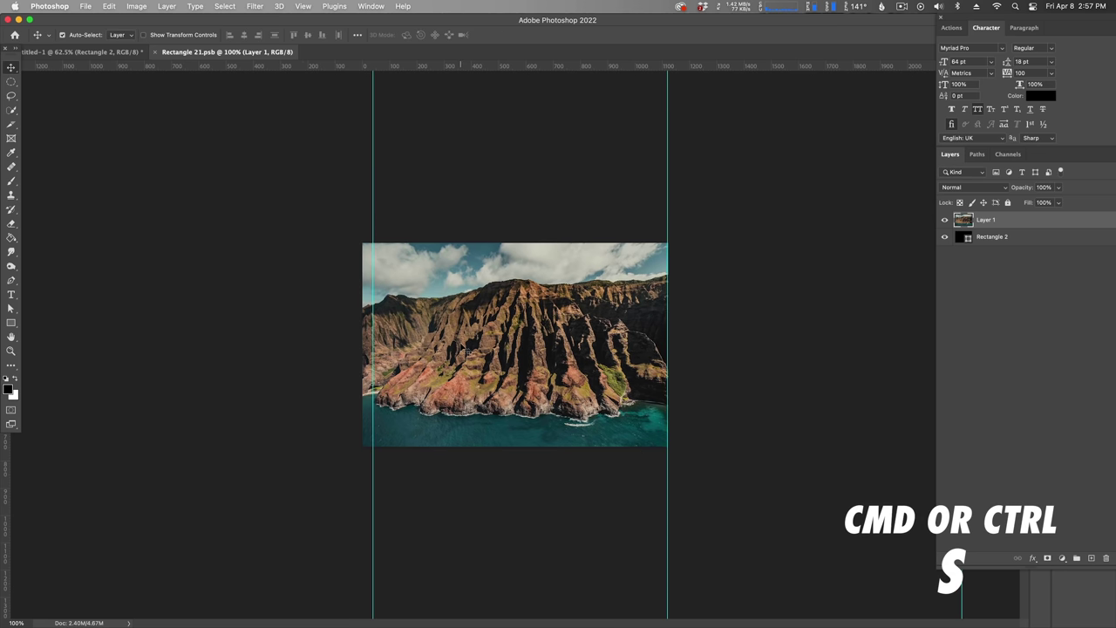
{"action": "left_click", "coordinate": [76, 53]}
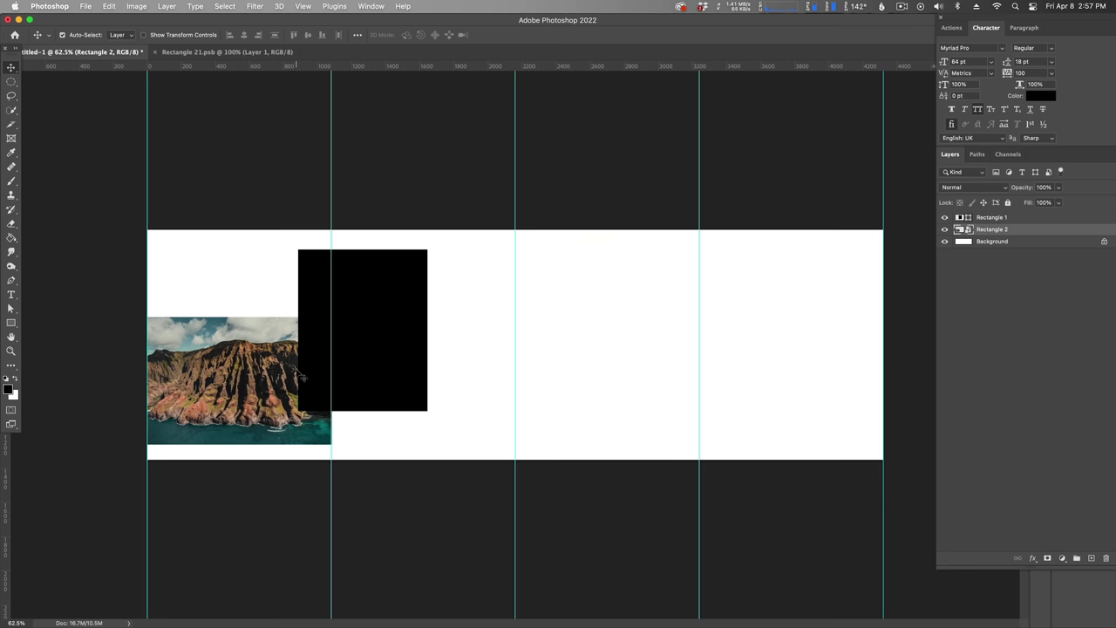
Fill the Rectangle 1 portrait frame with the woman-in-water photo, scaled to fit
{"action": "left_click", "coordinate": [1037, 217]}
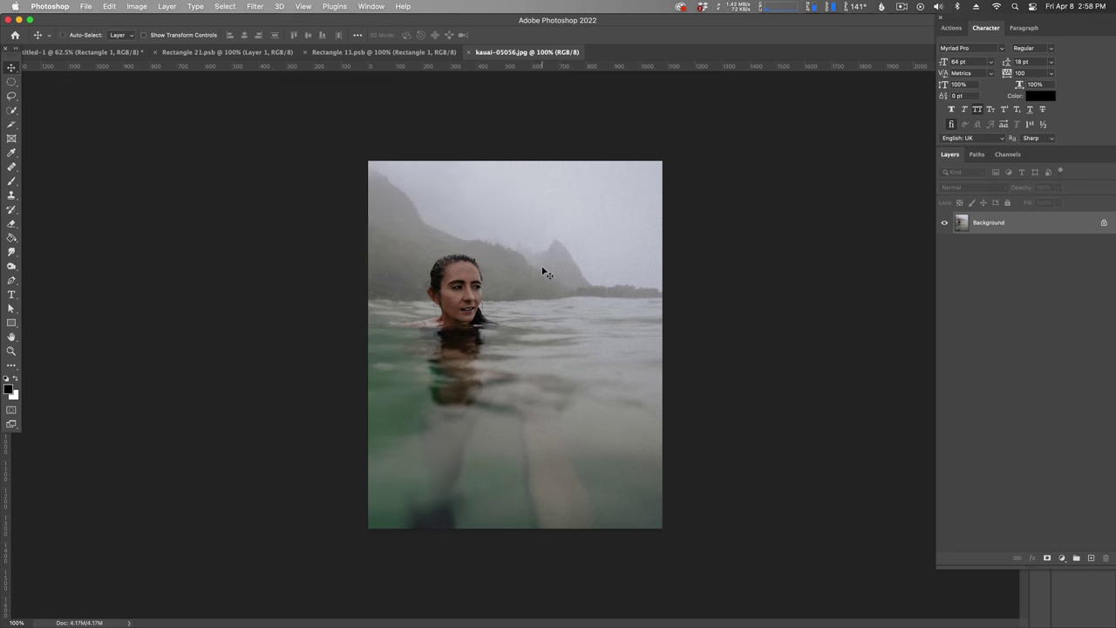
{"action": "left_click", "coordinate": [109, 6]}
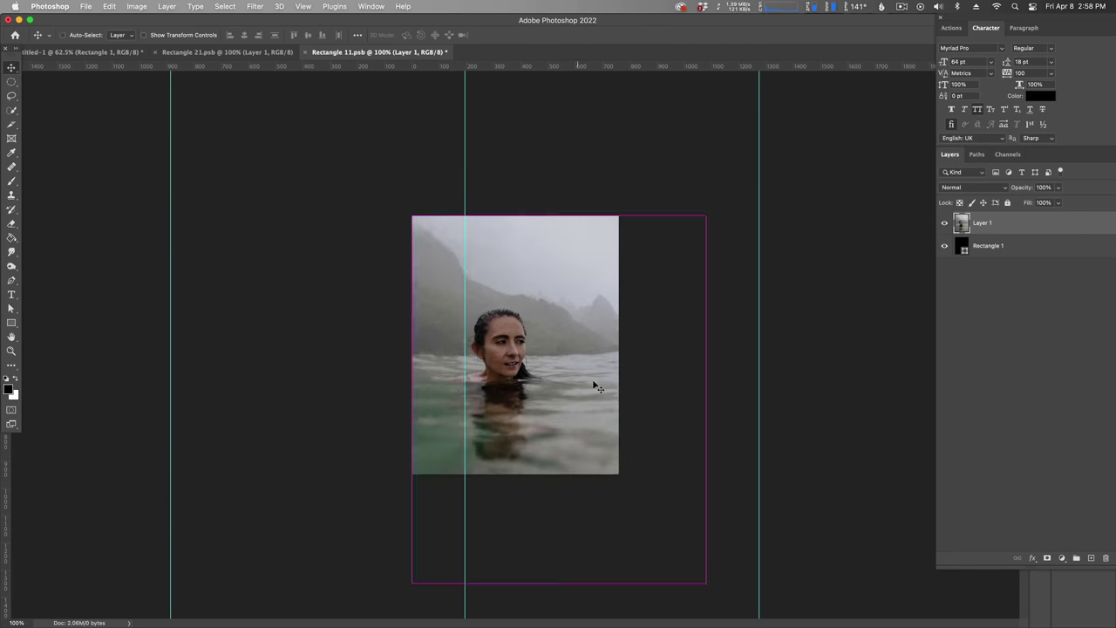
{"action": "left_click_drag", "start_coordinate": [705, 584], "coordinate": [650, 493]}
{"action": "key", "text": "Return"}
{"action": "left_click", "coordinate": [104, 53]}
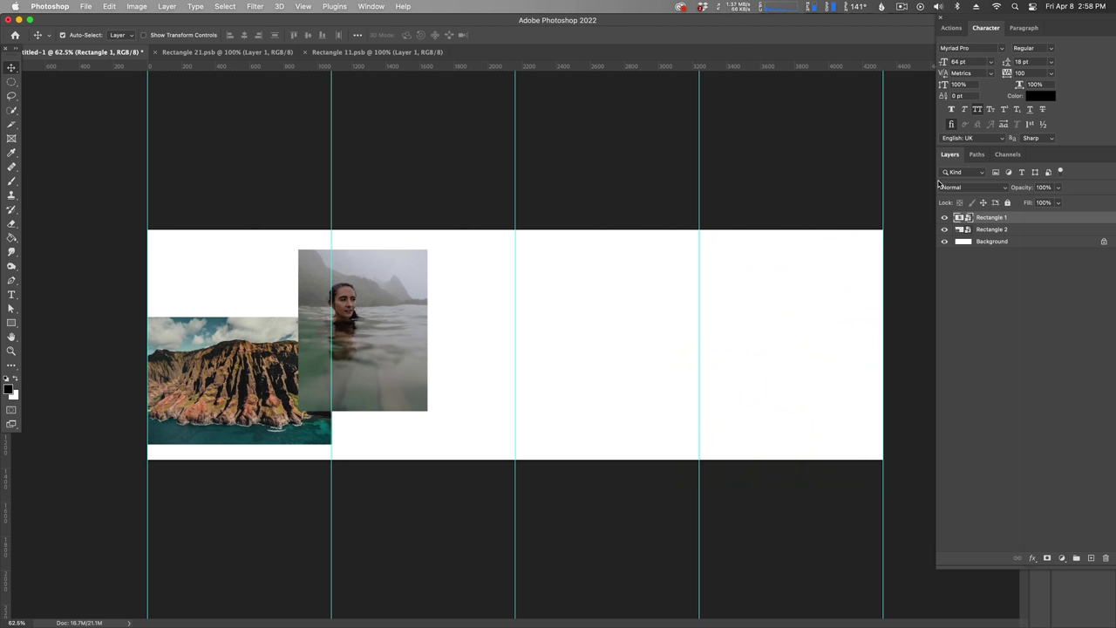
{"action": "right_click", "coordinate": [1026, 230]}
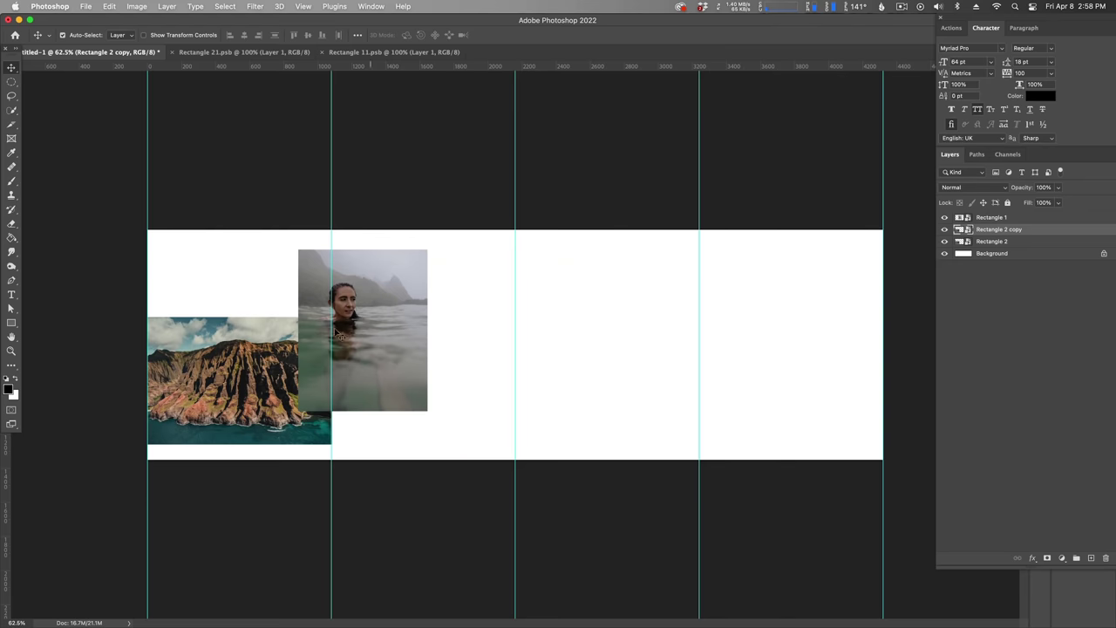
Move a copy of the cliff frame rightward, shrink it, and fit the rocky-coast photo inside
{"action": "left_click_drag", "start_coordinate": [216, 365], "coordinate": [470, 359]}
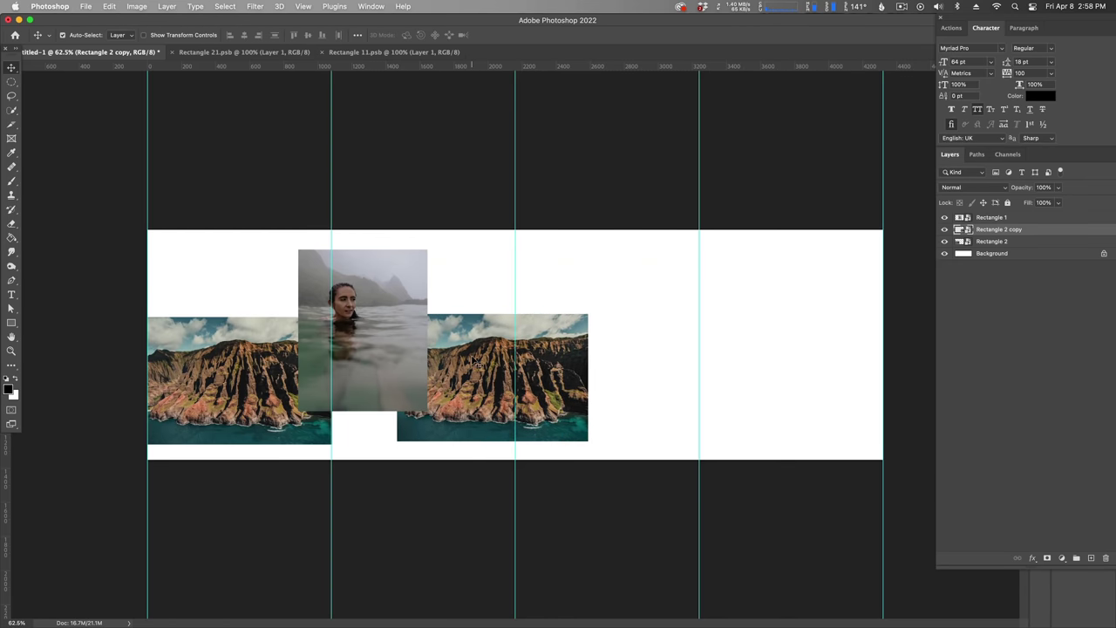
{"action": "key", "text": "super+t"}
{"action": "left_click_drag", "start_coordinate": [587, 314], "coordinate": [559, 333]}
{"action": "key", "text": "Return"}
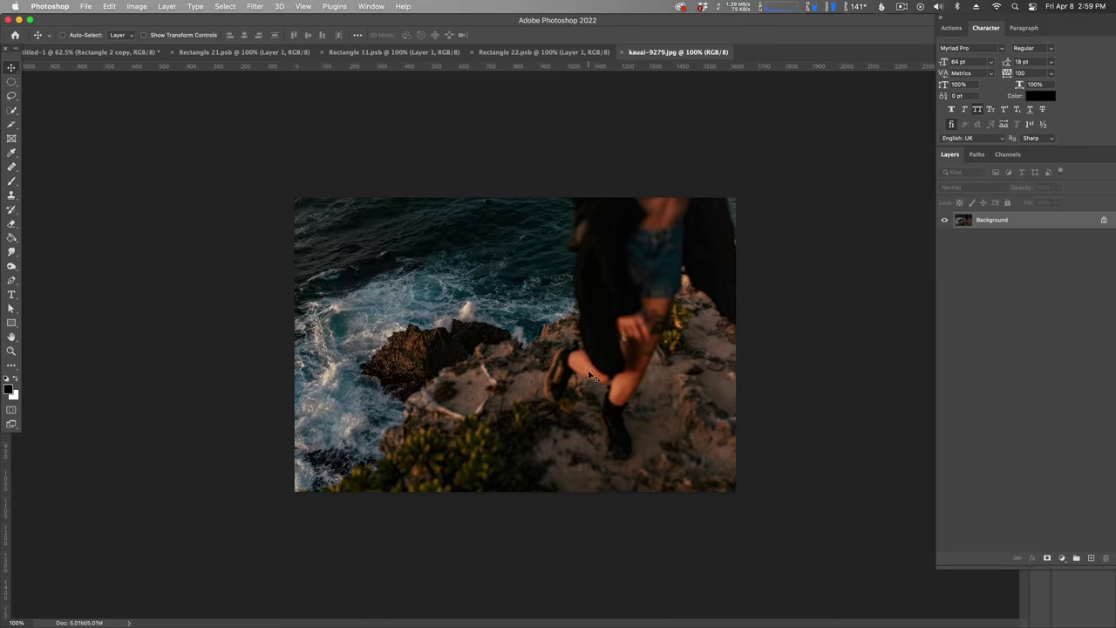
{"action": "left_click_drag", "start_coordinate": [735, 488], "coordinate": [667, 451]}
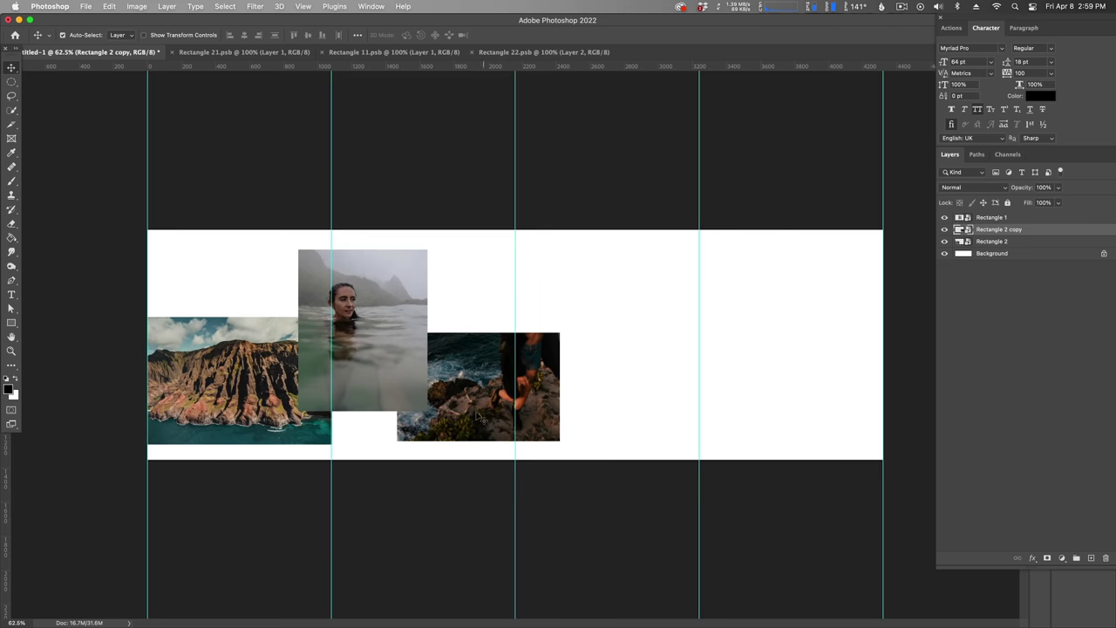
Duplicate the woman-in-water frame, move it to the right side, and resize it for the waterfall photo
{"action": "right_click", "coordinate": [991, 217]}
{"action": "left_click", "coordinate": [909, 189]}
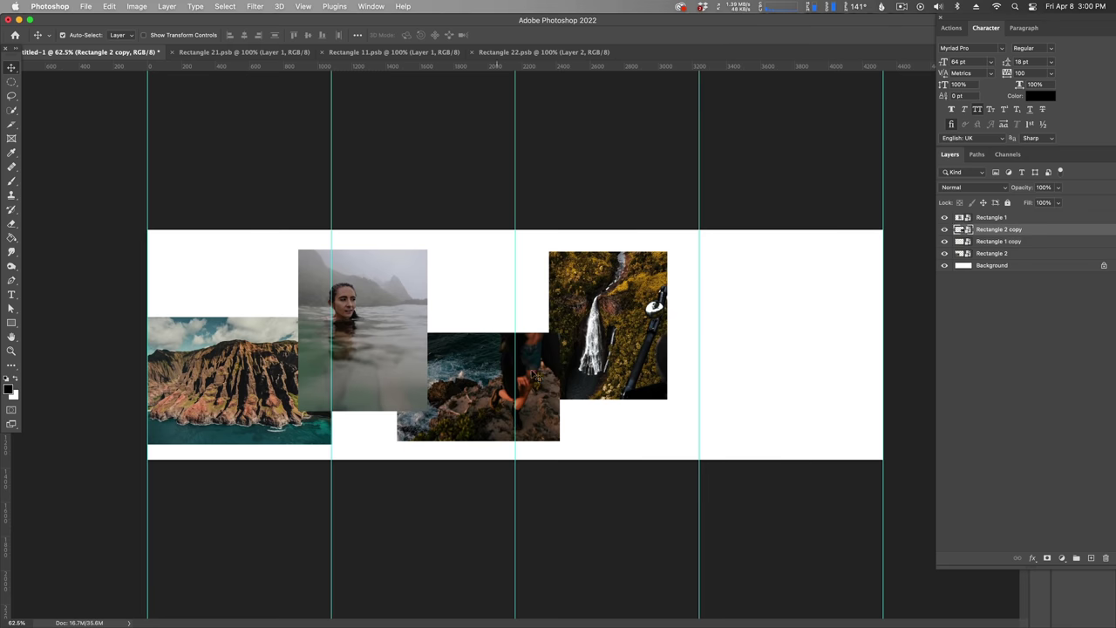
{"action": "left_click_drag", "start_coordinate": [446, 389], "coordinate": [695, 358]}
{"action": "left_click_drag", "start_coordinate": [809, 409], "coordinate": [862, 392]}
{"action": "left_click", "coordinate": [653, 306]}
{"action": "left_click_drag", "start_coordinate": [653, 306], "coordinate": [810, 369]}
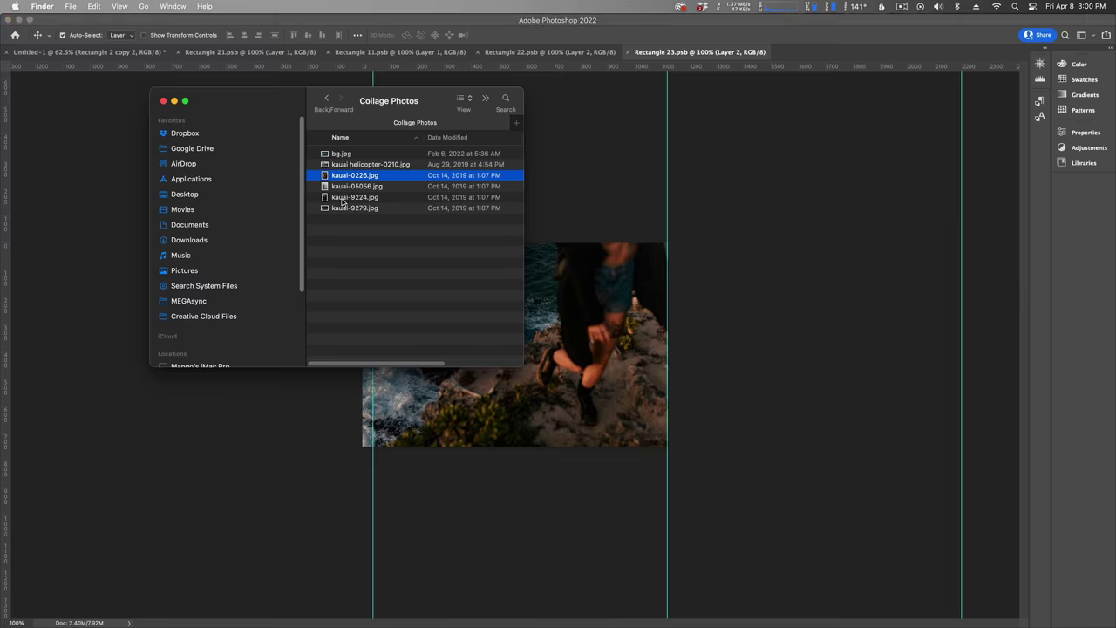
{"action": "right_click", "coordinate": [343, 203]}
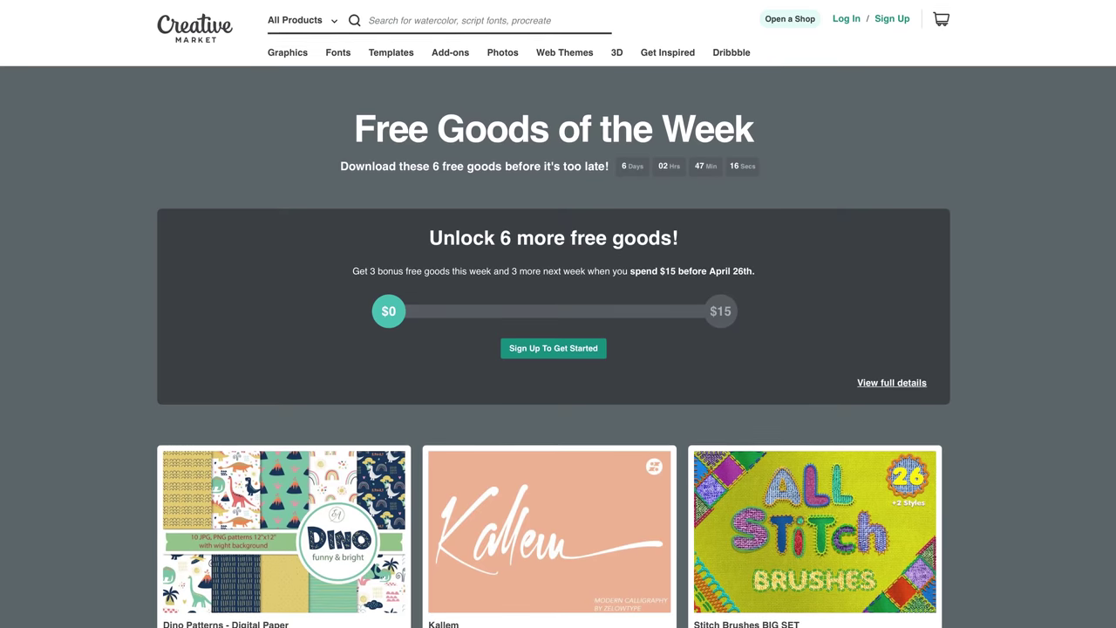
{"action": "scroll", "coordinate": [558, 313], "scroll_direction": "down", "scroll_amount": 2}
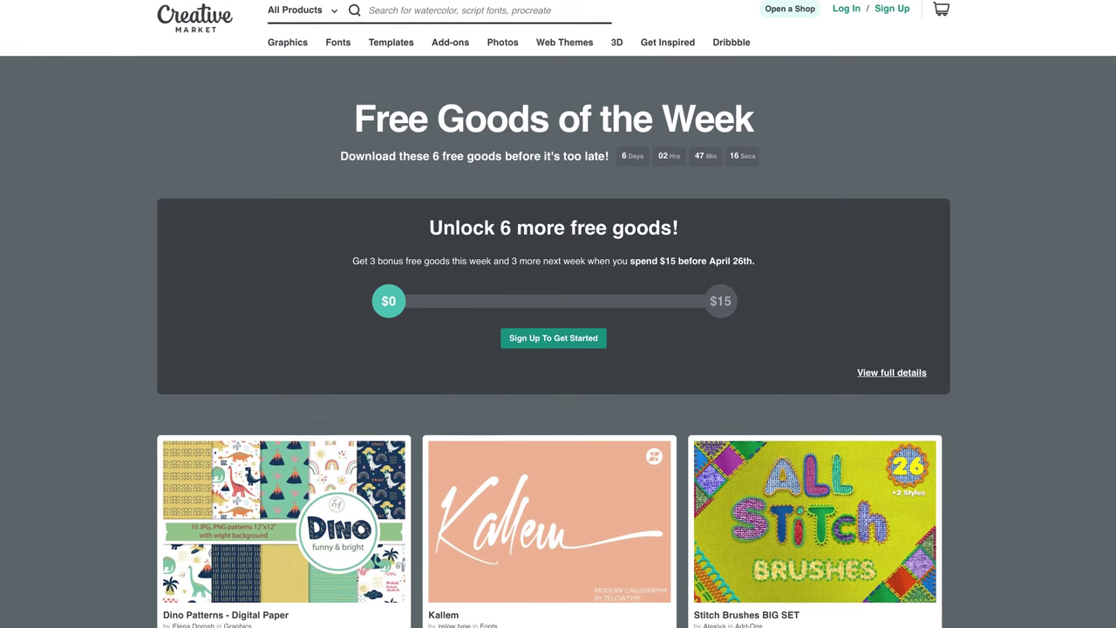
Scroll the Creative Market Free Goods of the Week page down to the second row of products
{"action": "scroll", "coordinate": [558, 314], "scroll_direction": "down", "scroll_amount": 2}
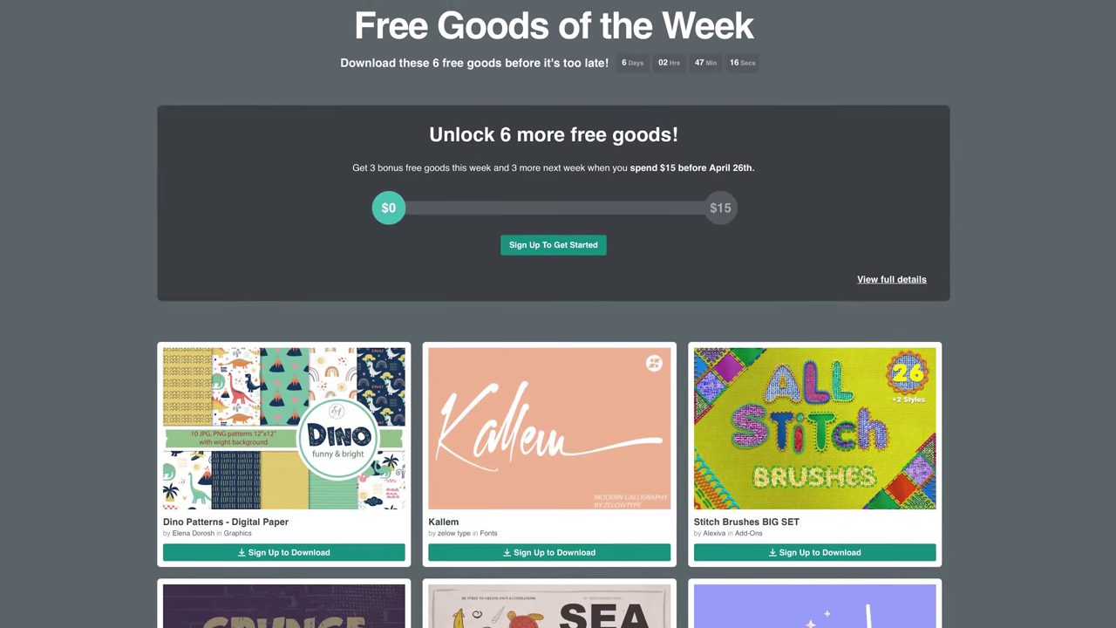
{"action": "scroll", "coordinate": [558, 314], "scroll_direction": "down", "scroll_amount": 2}
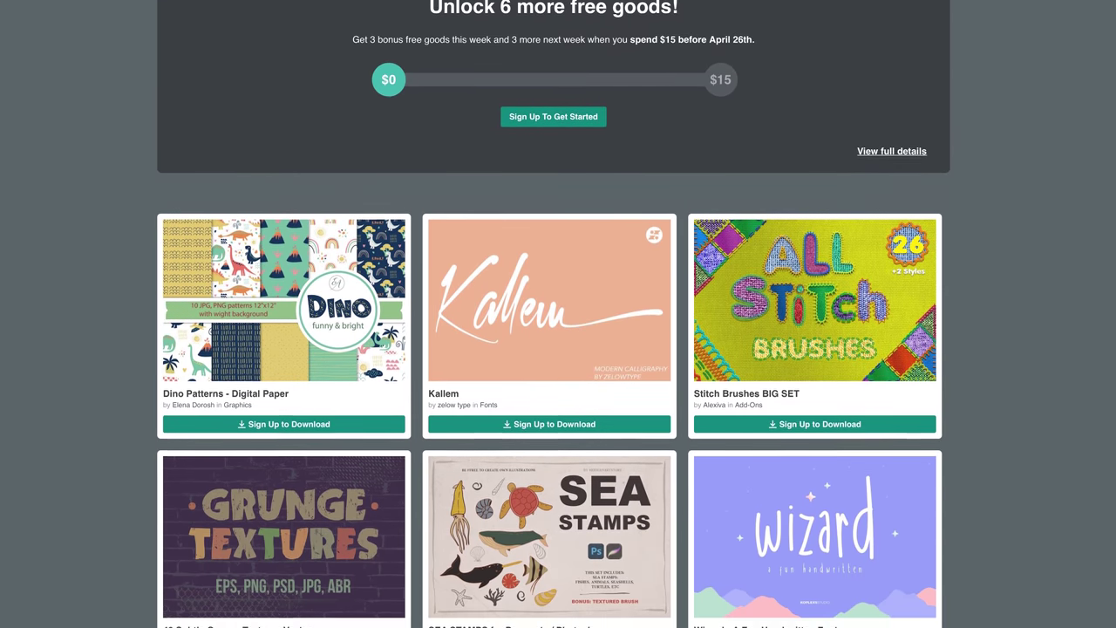
{"action": "scroll", "coordinate": [558, 314], "scroll_direction": "down", "scroll_amount": 2}
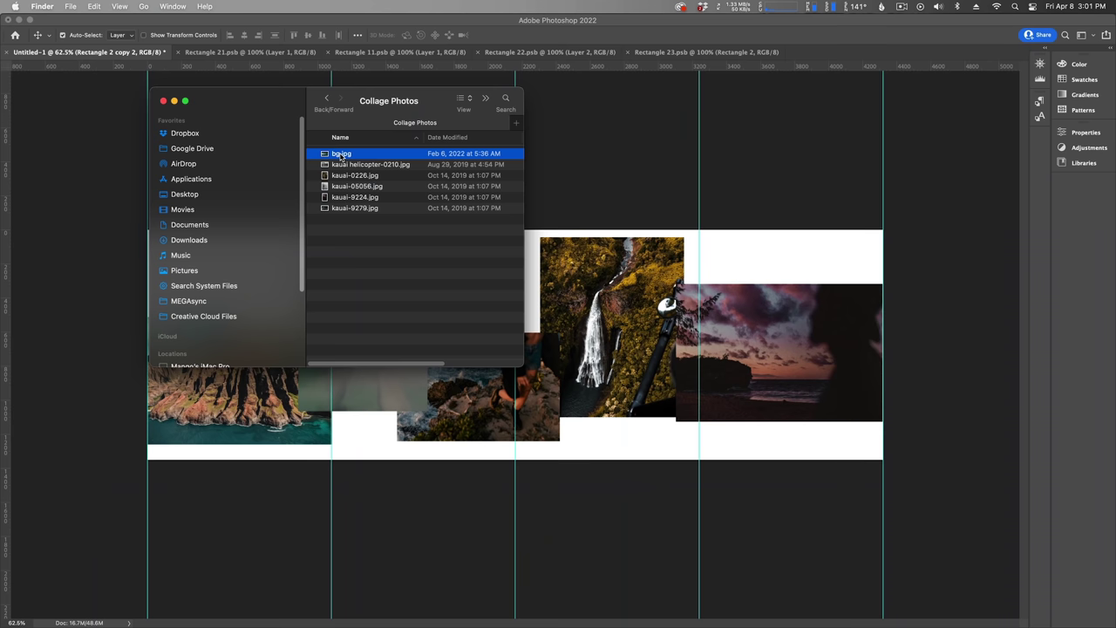
{"action": "right_click", "coordinate": [341, 157]}
Open bg.jpg in Photoshop 2022, paste the ocean image into the collage, and scale it to cover the strip
{"action": "mouse_move", "coordinate": [410, 176]}
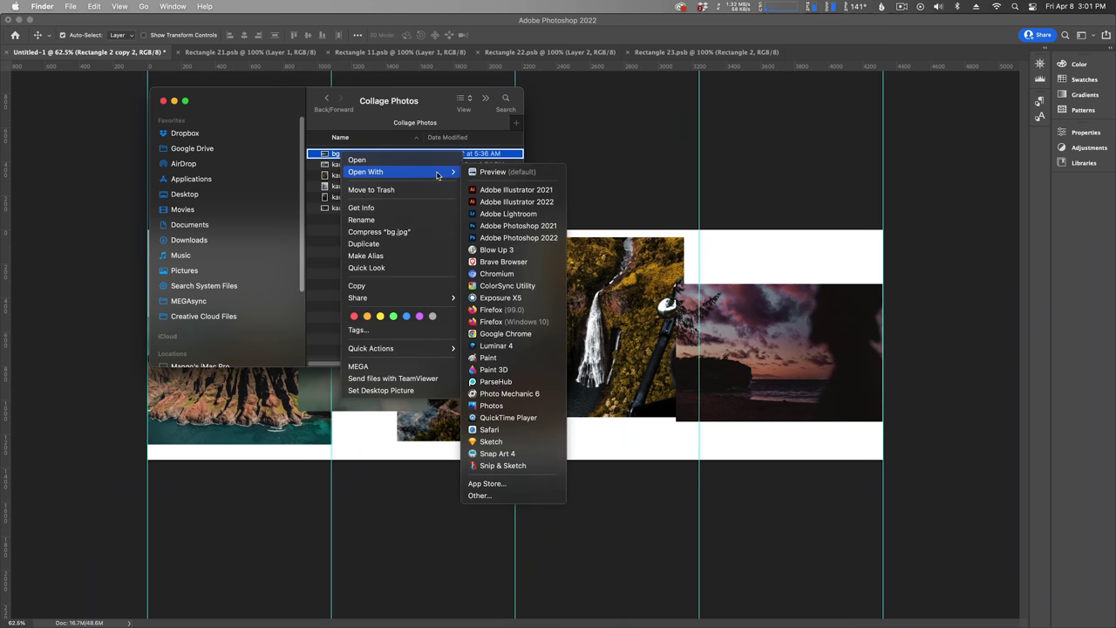
{"action": "left_click", "coordinate": [518, 238]}
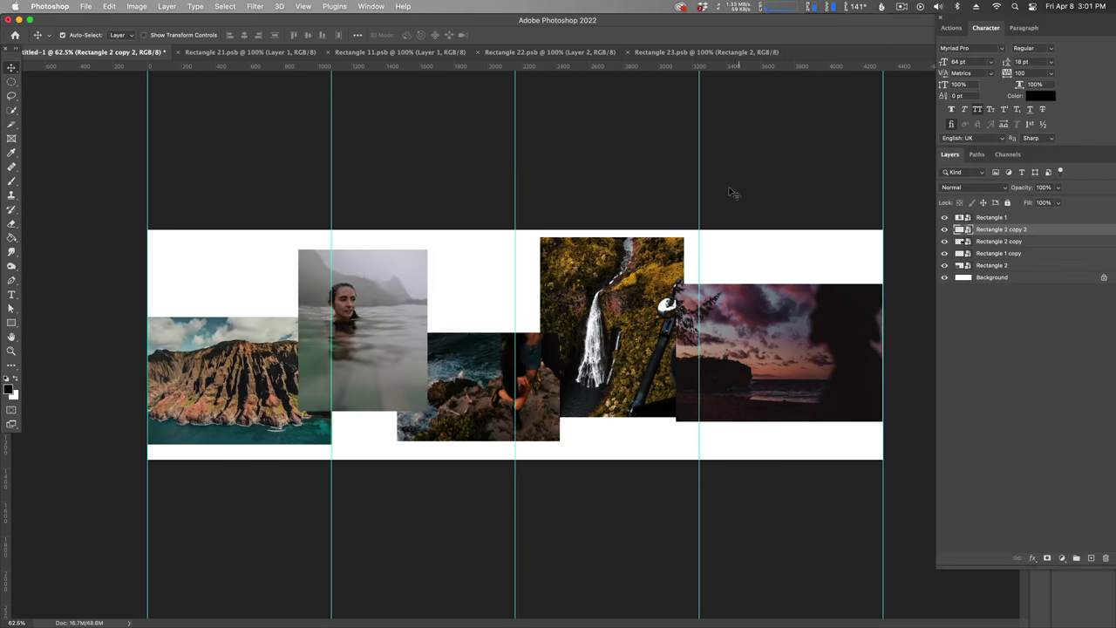
{"action": "key", "text": "super+w"}
{"action": "key", "text": "super+v"}
{"action": "key", "text": "super+t"}
{"action": "key", "text": "super+0"}
{"action": "left_click_drag", "start_coordinate": [813, 178], "coordinate": [662, 233]}
{"action": "key", "text": "Return"}
{"action": "key", "text": "super+equal"}
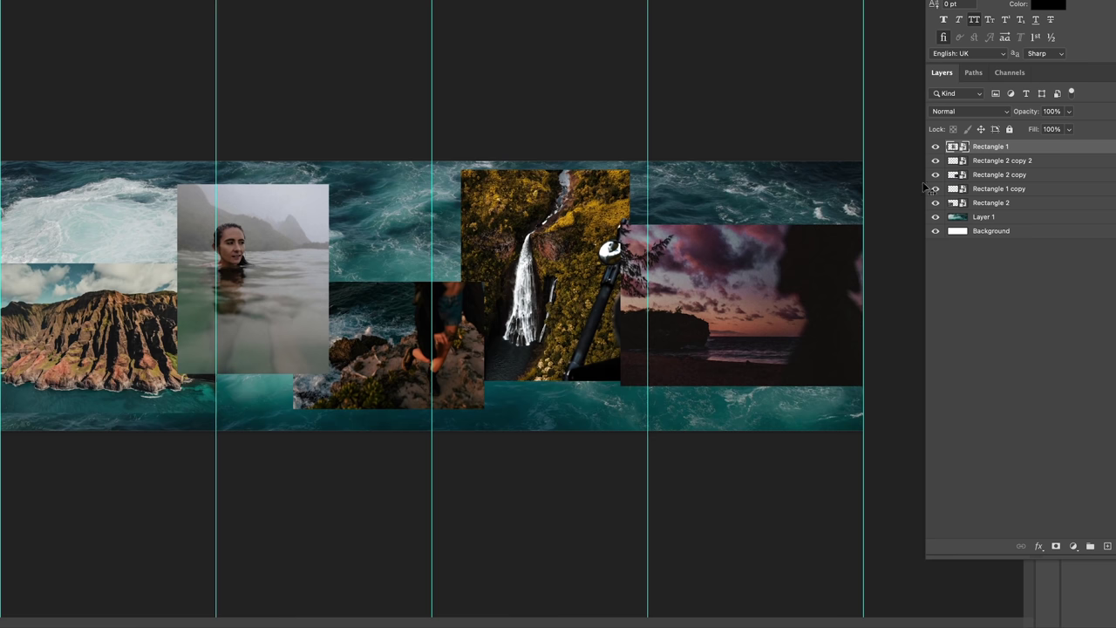
{"action": "left_click", "coordinate": [1014, 164]}
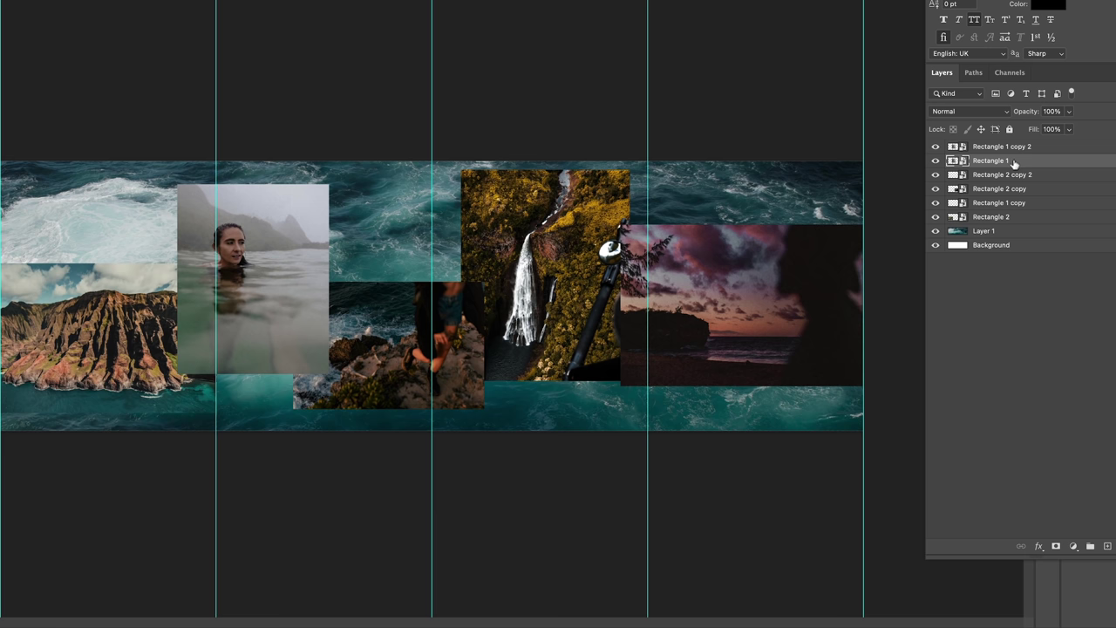
Give Rectangle 1 a white Color Overlay in Normal blend mode as a white border
{"action": "double_click", "coordinate": [1029, 162]}
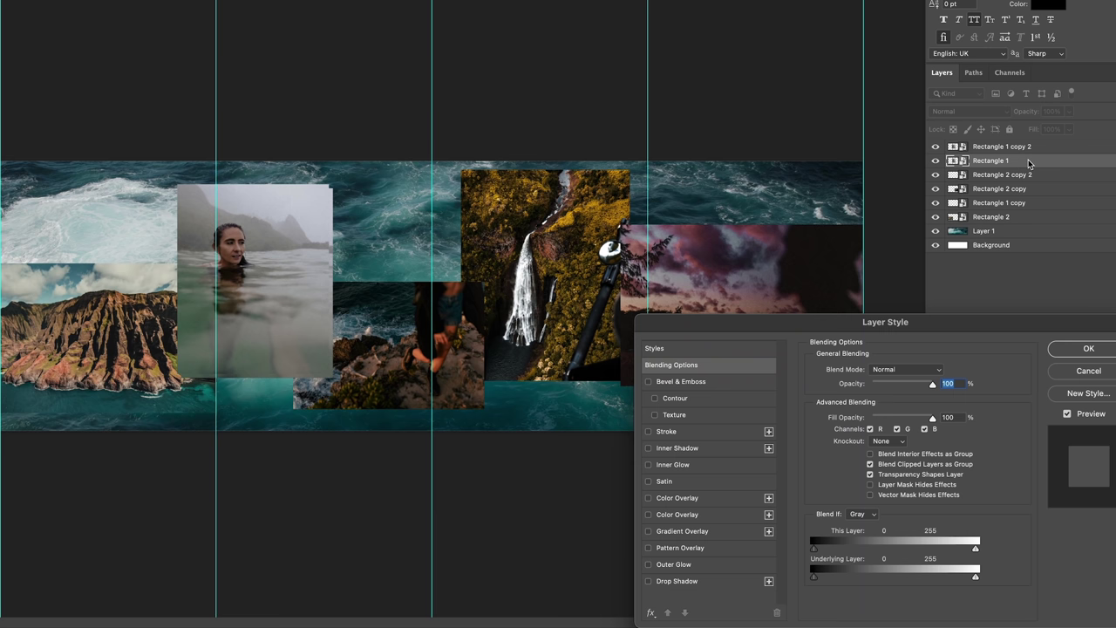
{"action": "left_click", "coordinate": [671, 501]}
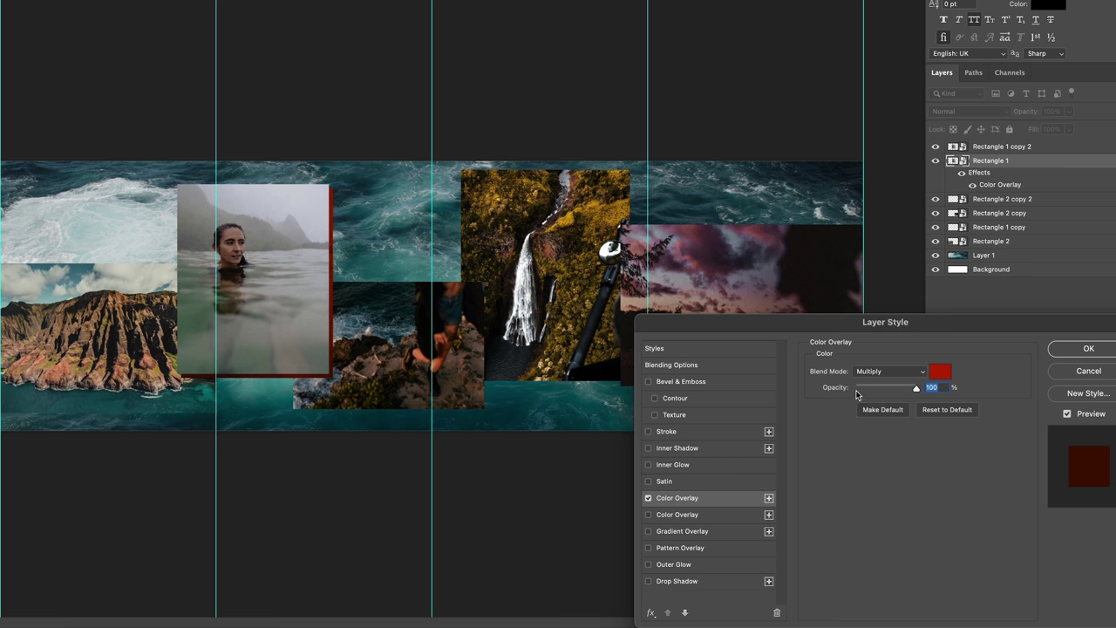
{"action": "left_click", "coordinate": [880, 373]}
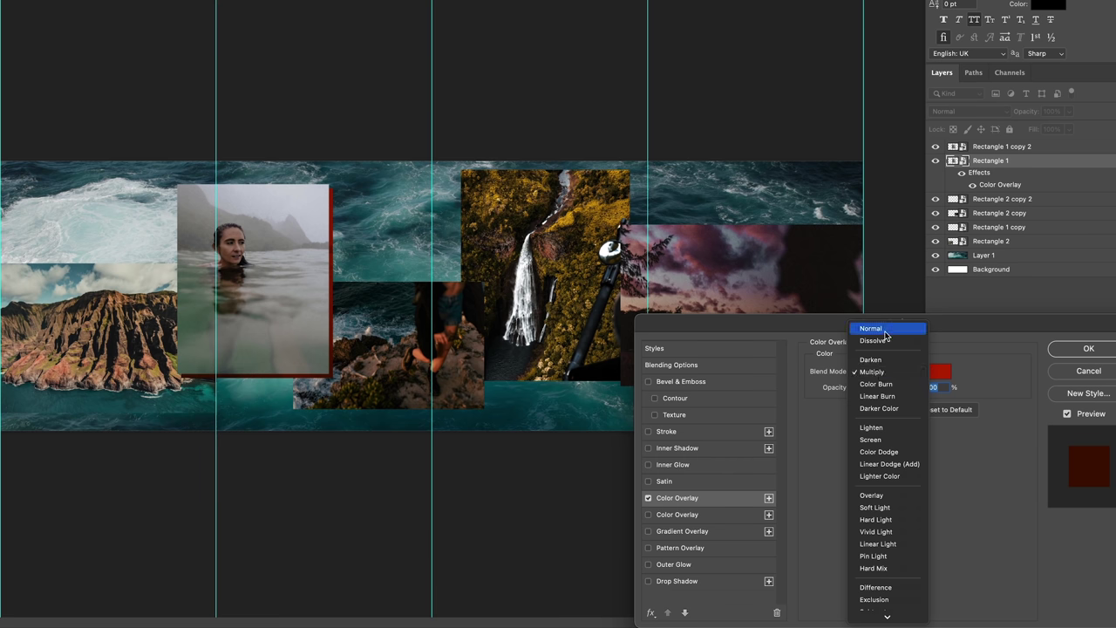
{"action": "left_click", "coordinate": [885, 333]}
{"action": "left_click", "coordinate": [939, 371]}
{"action": "left_click_drag", "start_coordinate": [476, 482], "coordinate": [232, 401]}
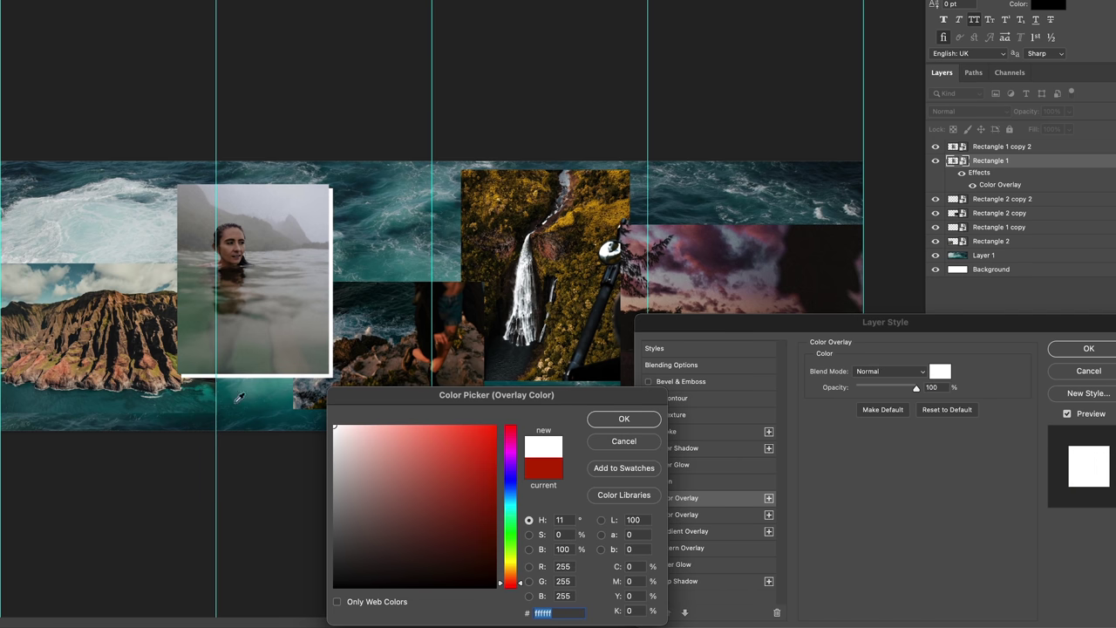
{"action": "left_click", "coordinate": [616, 417]}
{"action": "left_click", "coordinate": [1081, 350]}
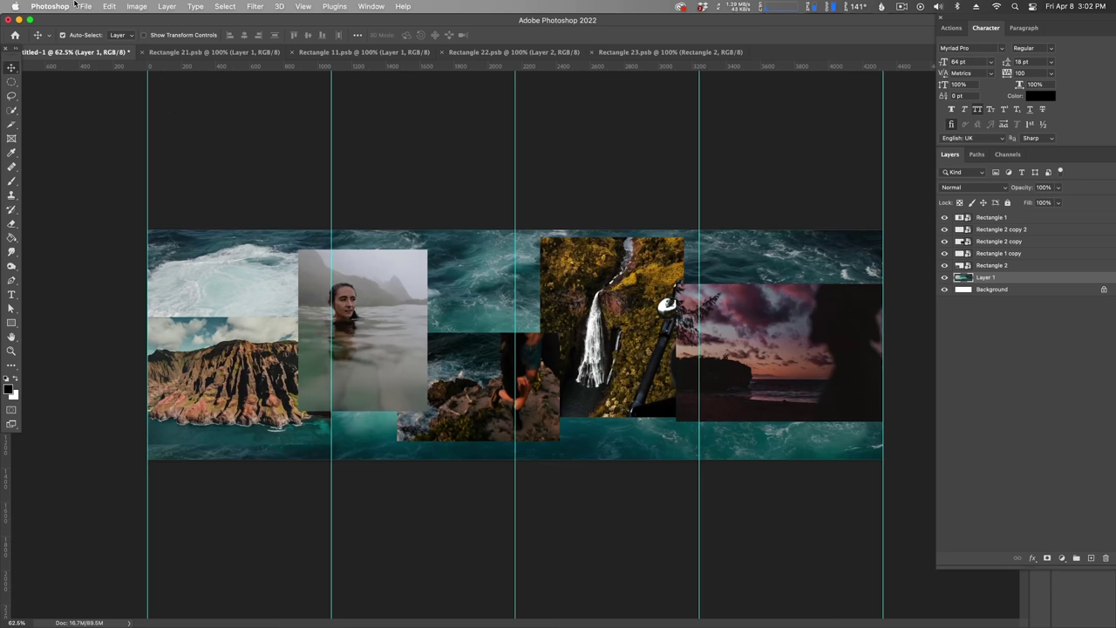
Save the collage as 'Collage Template' in Photoshop format with Maximize Compatibility enabled
{"action": "left_click", "coordinate": [84, 6]}
{"action": "left_click", "coordinate": [104, 125]}
{"action": "type", "text": "Collage"}
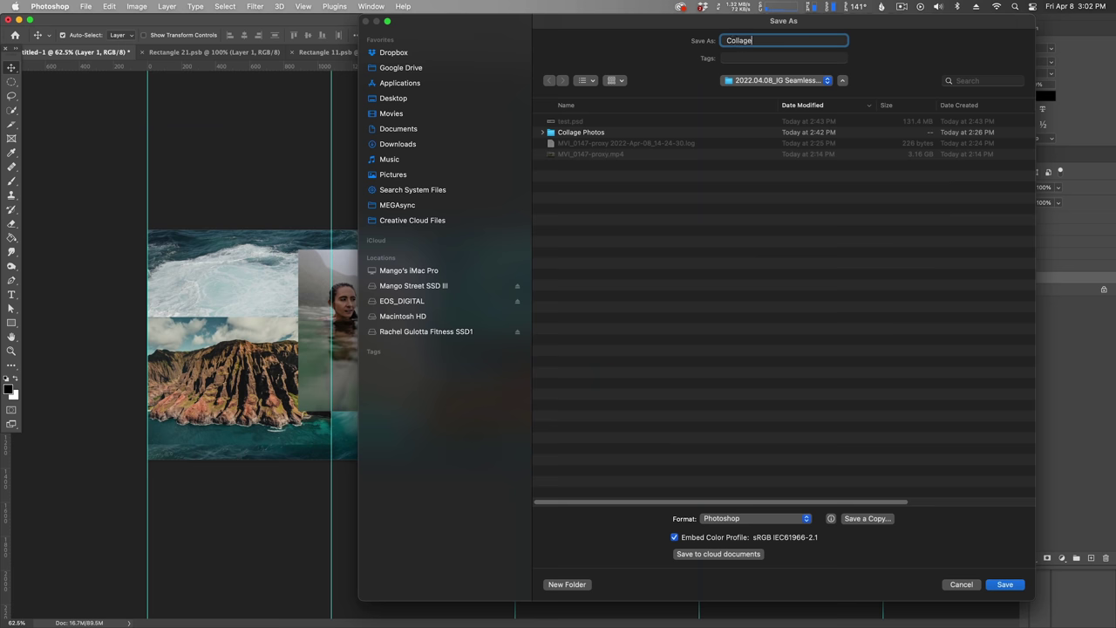
{"action": "left_click", "coordinate": [767, 520]}
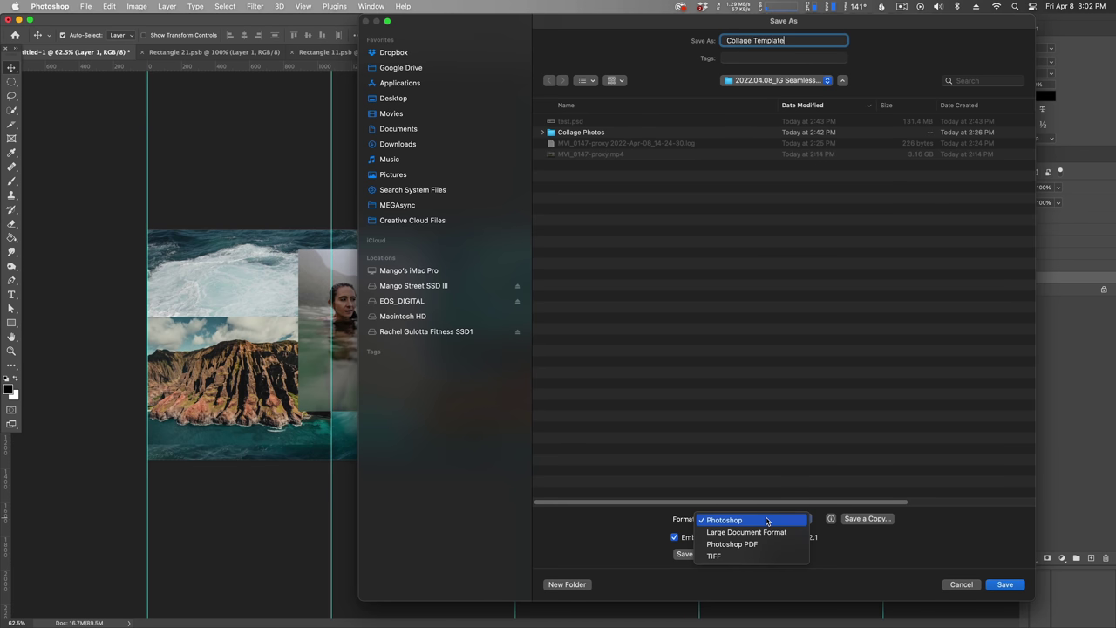
{"action": "left_click", "coordinate": [766, 520]}
{"action": "left_click", "coordinate": [1004, 584]}
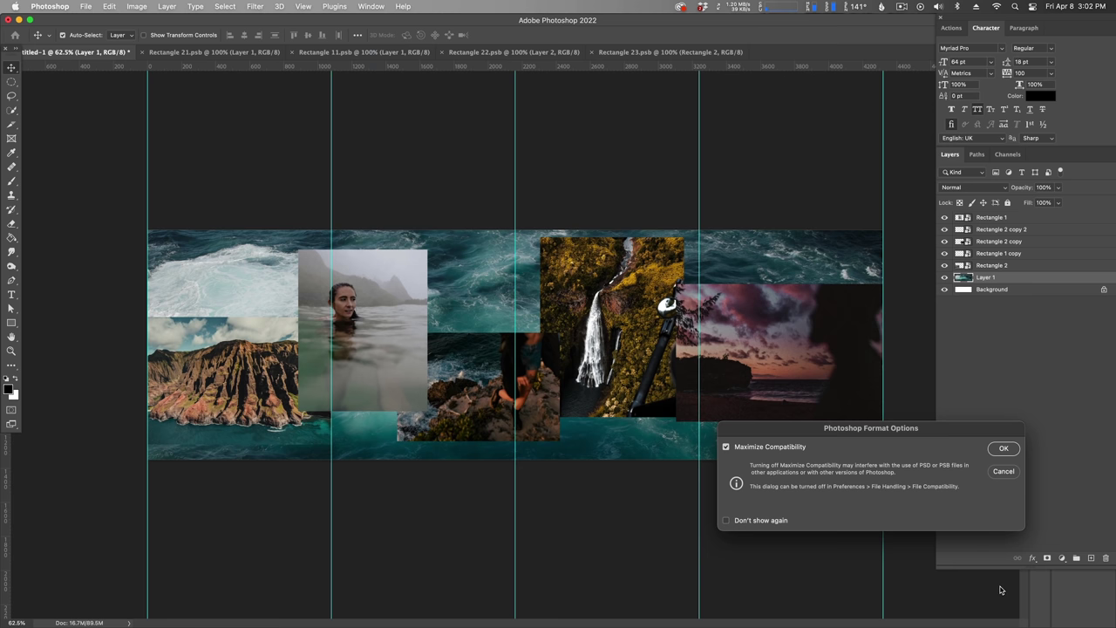
{"action": "left_click", "coordinate": [1002, 450]}
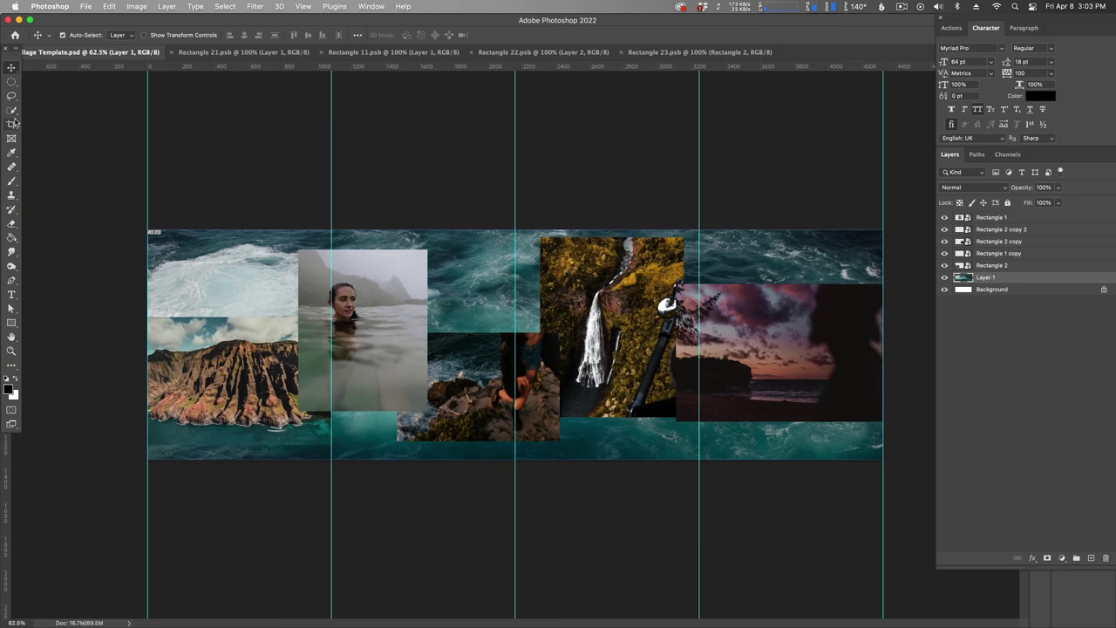
Cut the collage into four slices from the column guides with the Slice Tool
{"action": "right_click", "coordinate": [13, 128]}
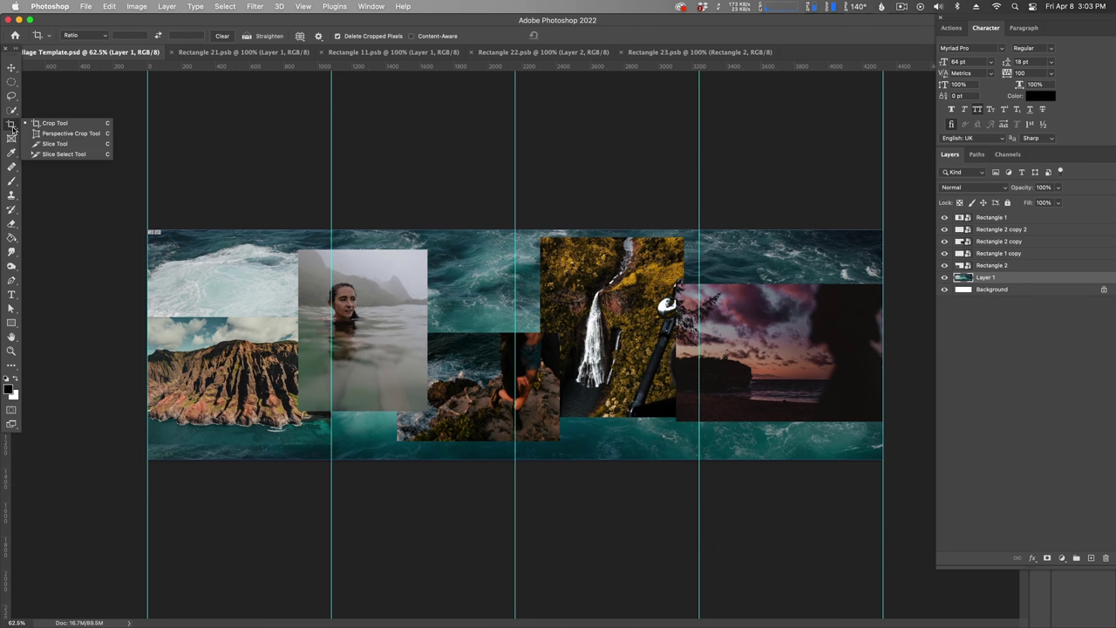
{"action": "left_click", "coordinate": [76, 144]}
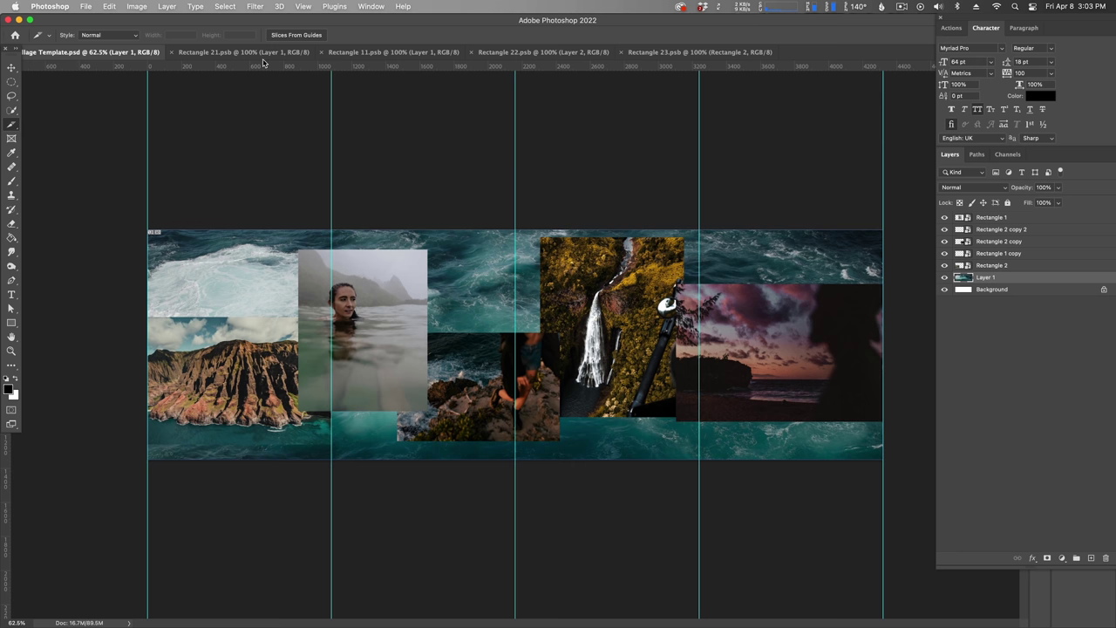
{"action": "left_click", "coordinate": [296, 35]}
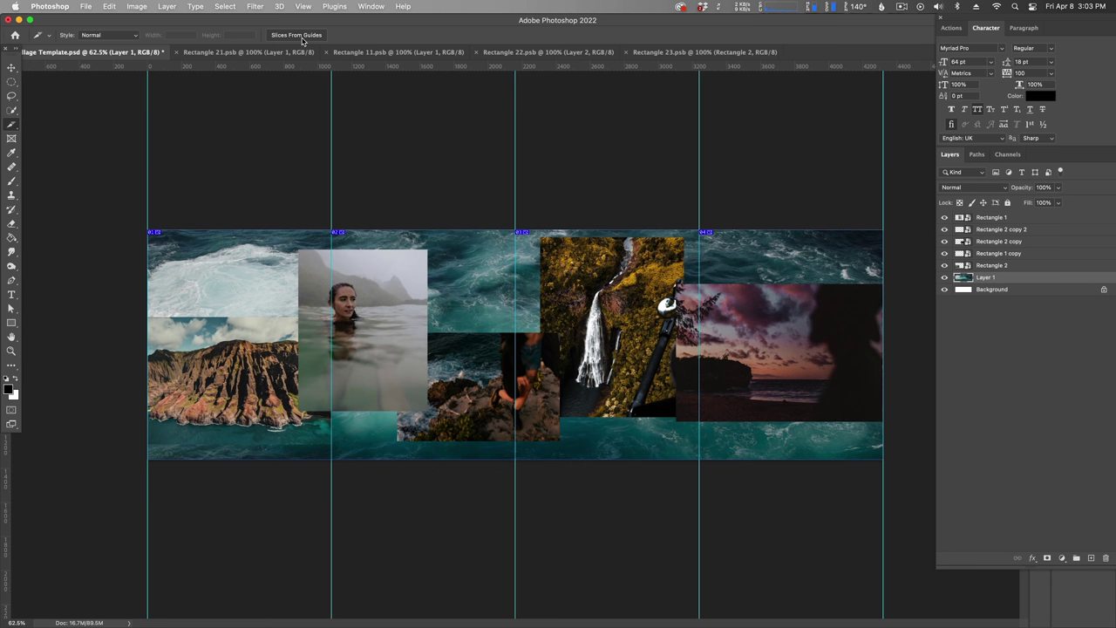
Set up Save for Web (Legacy) with JPEG format at Maximum quality
{"action": "left_click", "coordinate": [87, 6]}
{"action": "mouse_move", "coordinate": [157, 160]}
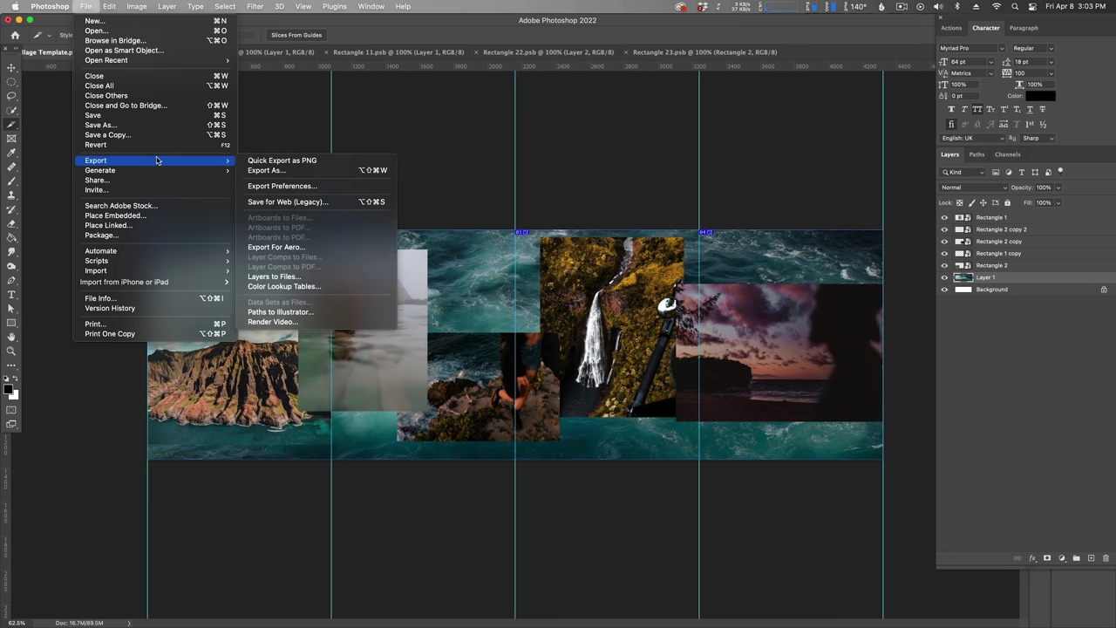
{"action": "left_click", "coordinate": [345, 203]}
{"action": "left_click", "coordinate": [959, 75]}
{"action": "left_click", "coordinate": [954, 79]}
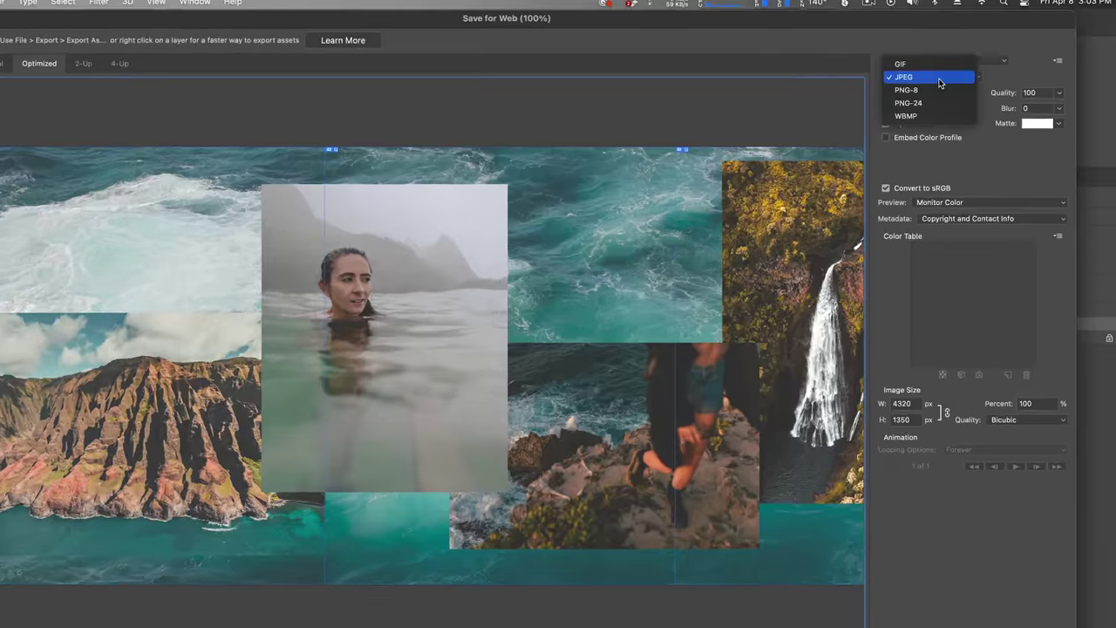
{"action": "left_click", "coordinate": [886, 110]}
{"action": "left_click", "coordinate": [885, 109]}
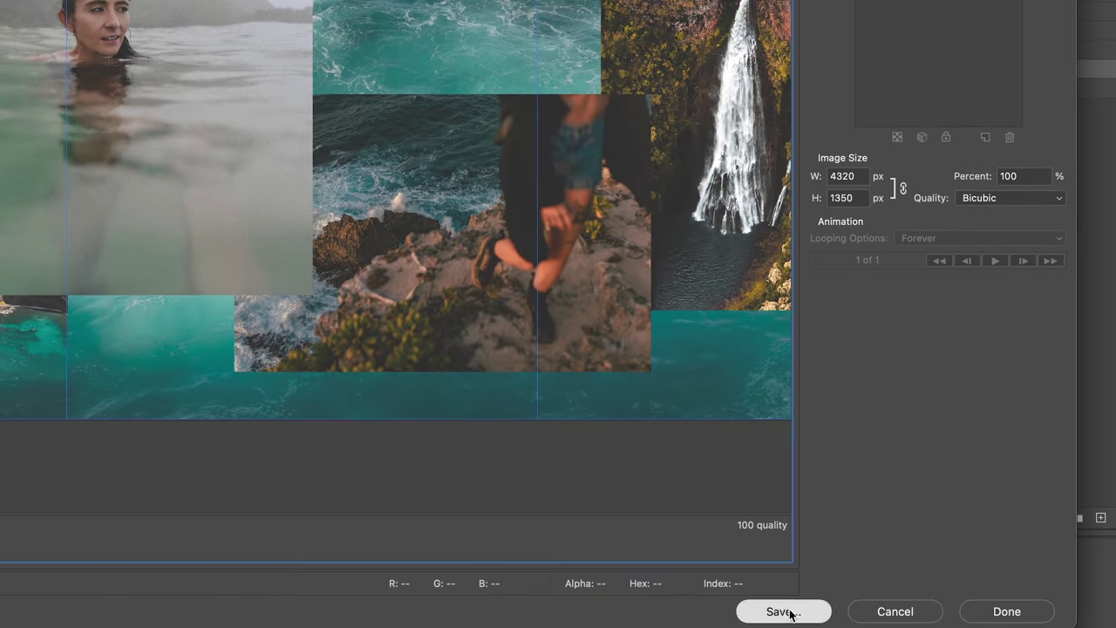
Export the slices as kauai JPEGs into Collage Exports, then preview kauai_01.jpg in Finder
{"action": "left_click", "coordinate": [790, 613]}
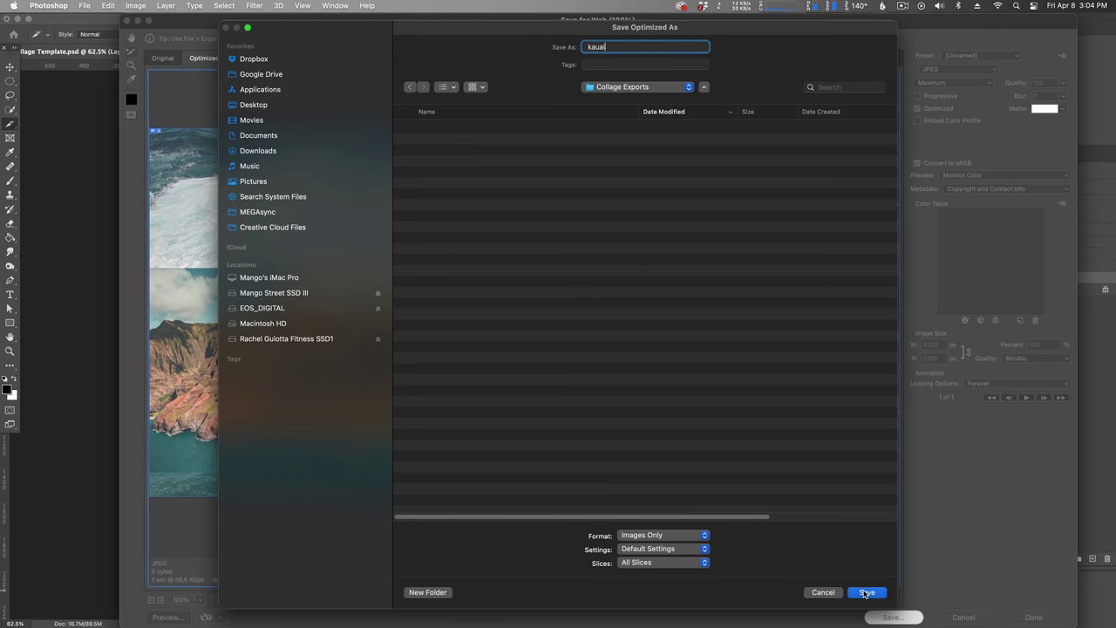
{"action": "left_click", "coordinate": [866, 592]}
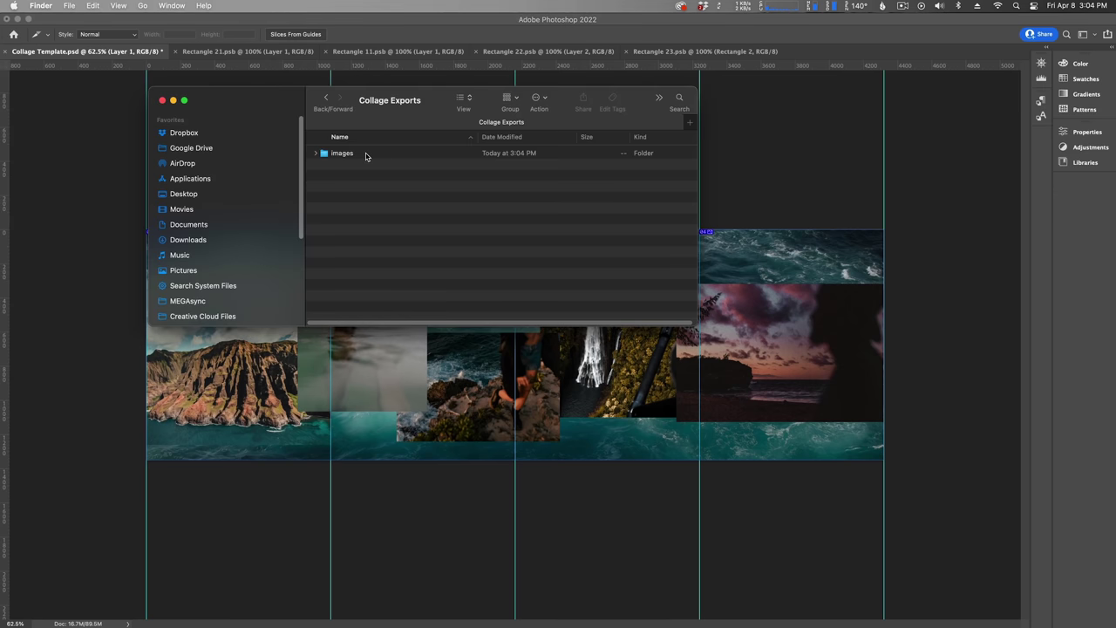
{"action": "left_click", "coordinate": [365, 154]}
{"action": "double_click", "coordinate": [365, 155]}
{"action": "left_click", "coordinate": [365, 154]}
{"action": "key", "text": "space"}
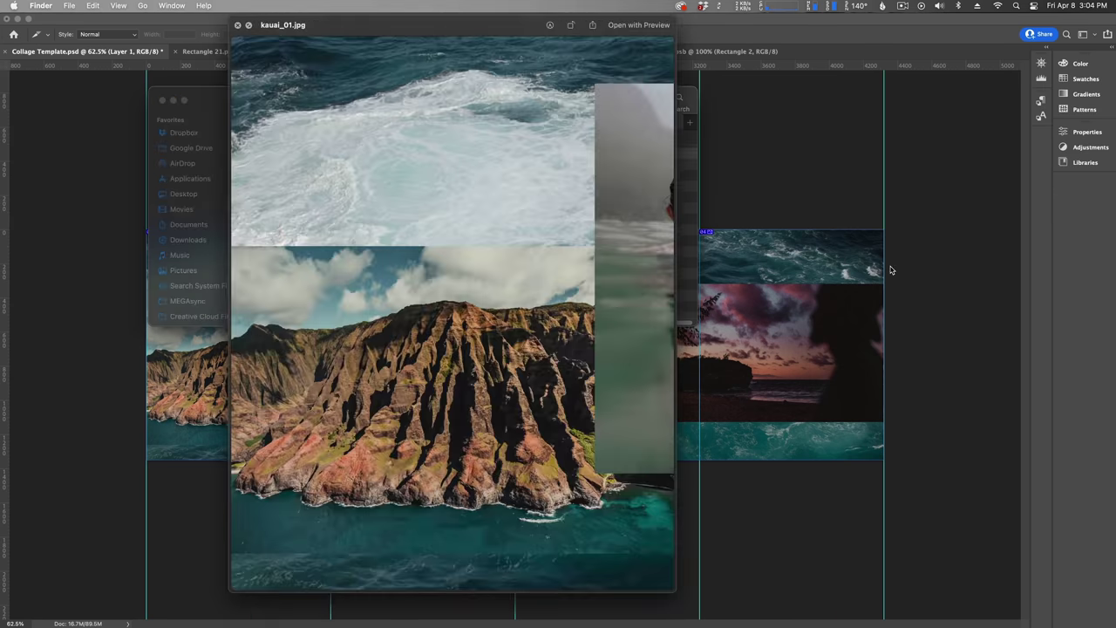
Step through the Quick Look previews of kauai_02.jpg and kauai_03.jpg
{"action": "key", "text": "Down"}
{"action": "key", "text": "Down"}
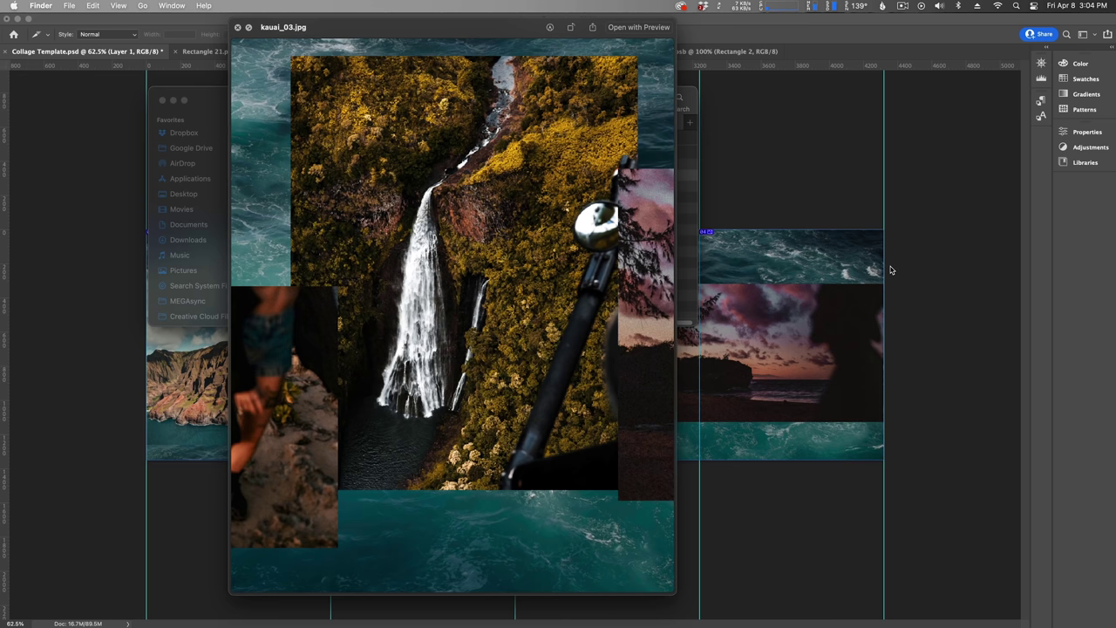
{"action": "key", "text": "Down"}
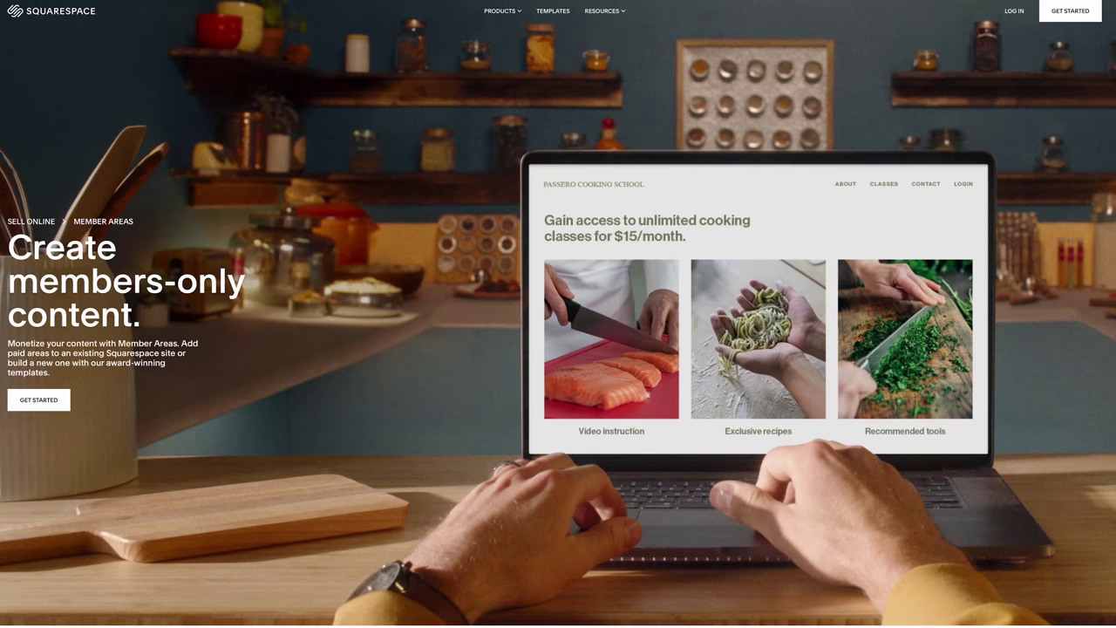
Scroll the Member Areas page, then filter templates to Type Portfolio and Topic Photography
{"action": "scroll", "coordinate": [558, 313], "scroll_direction": "down", "scroll_amount": 5}
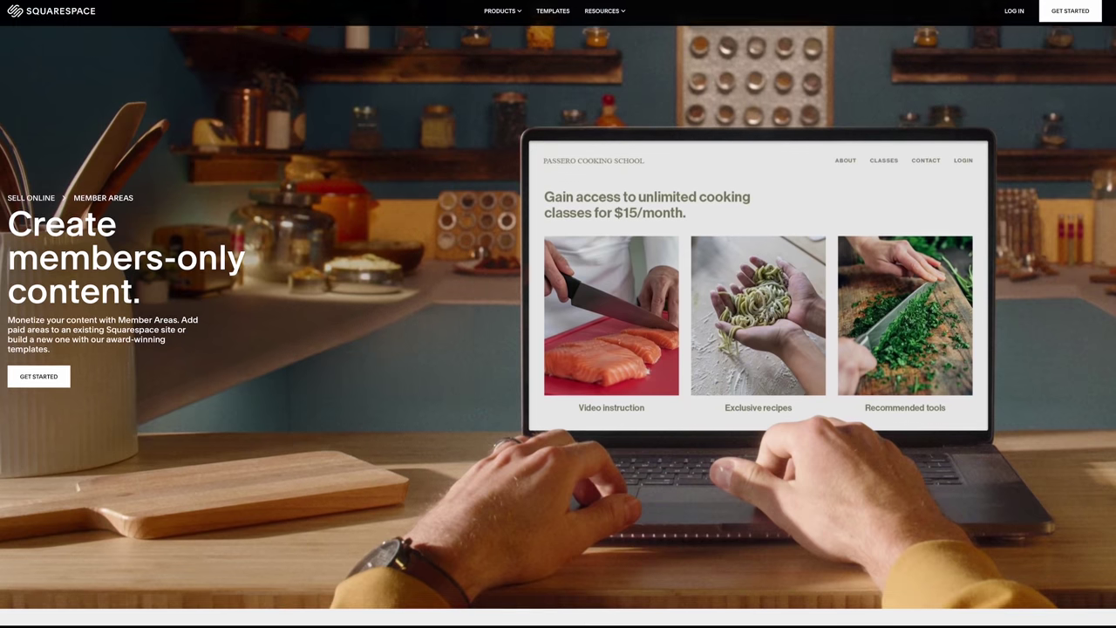
{"action": "scroll", "coordinate": [558, 314], "scroll_direction": "down", "scroll_amount": 1}
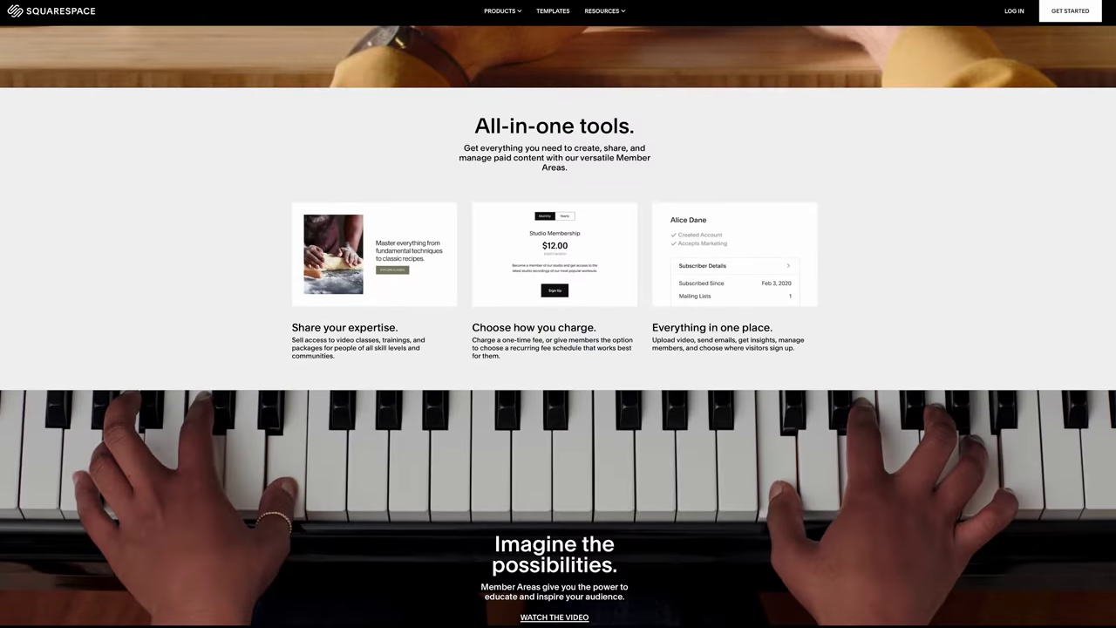
{"action": "scroll", "coordinate": [558, 314], "scroll_direction": "down", "scroll_amount": 9}
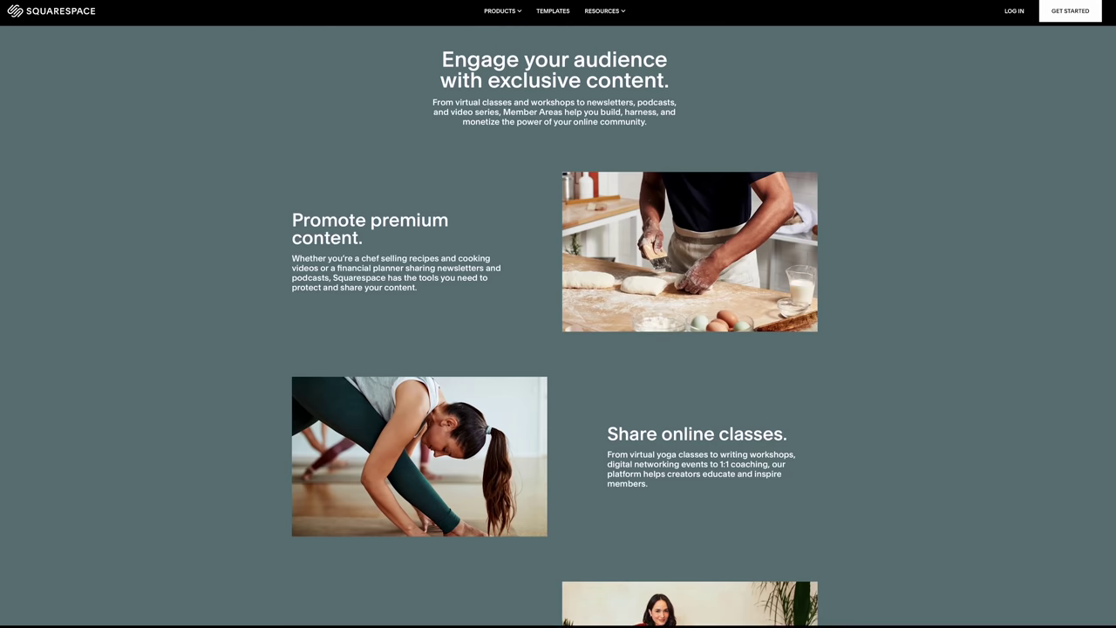
{"action": "scroll", "coordinate": [558, 314], "scroll_direction": "down", "scroll_amount": 6}
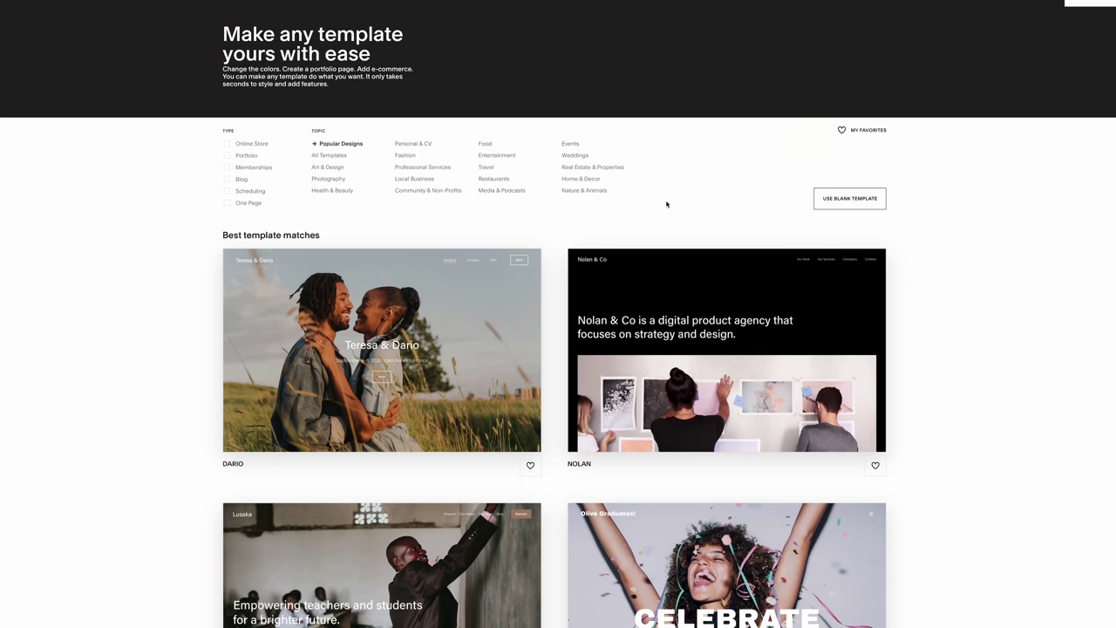
{"action": "left_click", "coordinate": [236, 158]}
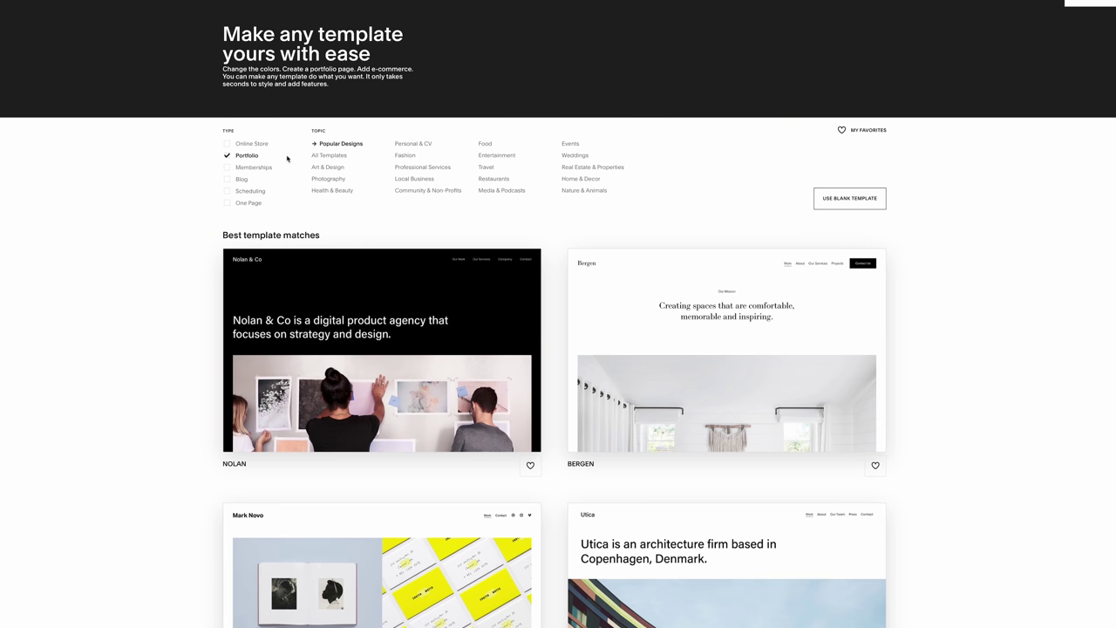
{"action": "left_click", "coordinate": [323, 179]}
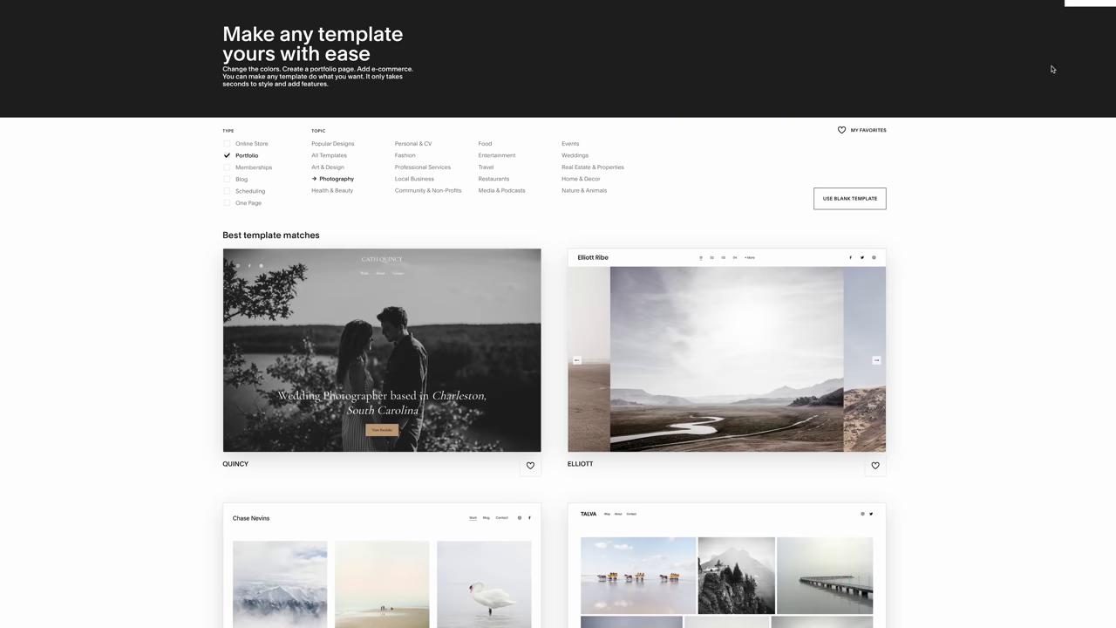
Scroll through the Scheduling product page's booking, calendar sync and reminder features
{"action": "scroll", "coordinate": [1048, 75], "scroll_direction": "down", "scroll_amount": 3}
{"action": "scroll", "coordinate": [558, 314], "scroll_direction": "down", "scroll_amount": 3}
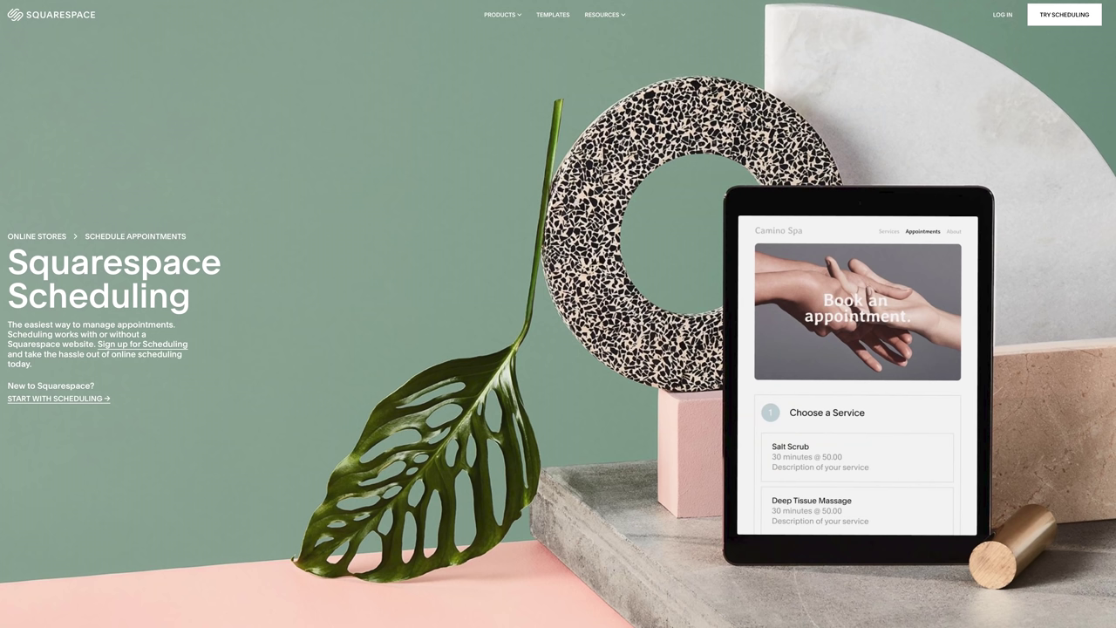
{"action": "scroll", "coordinate": [557, 314], "scroll_direction": "down", "scroll_amount": 8}
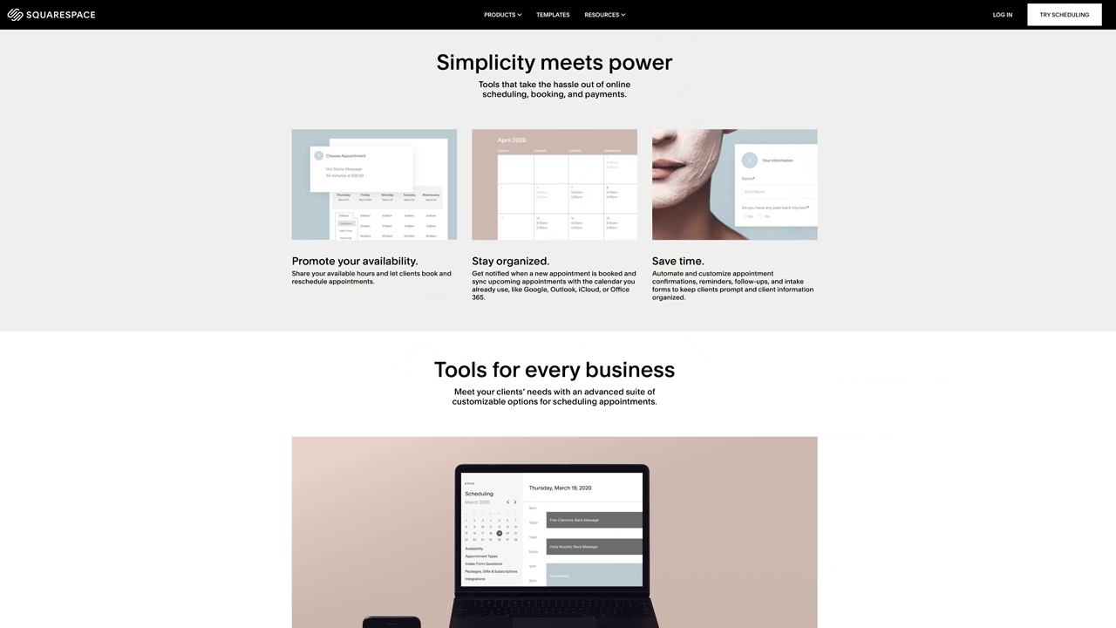